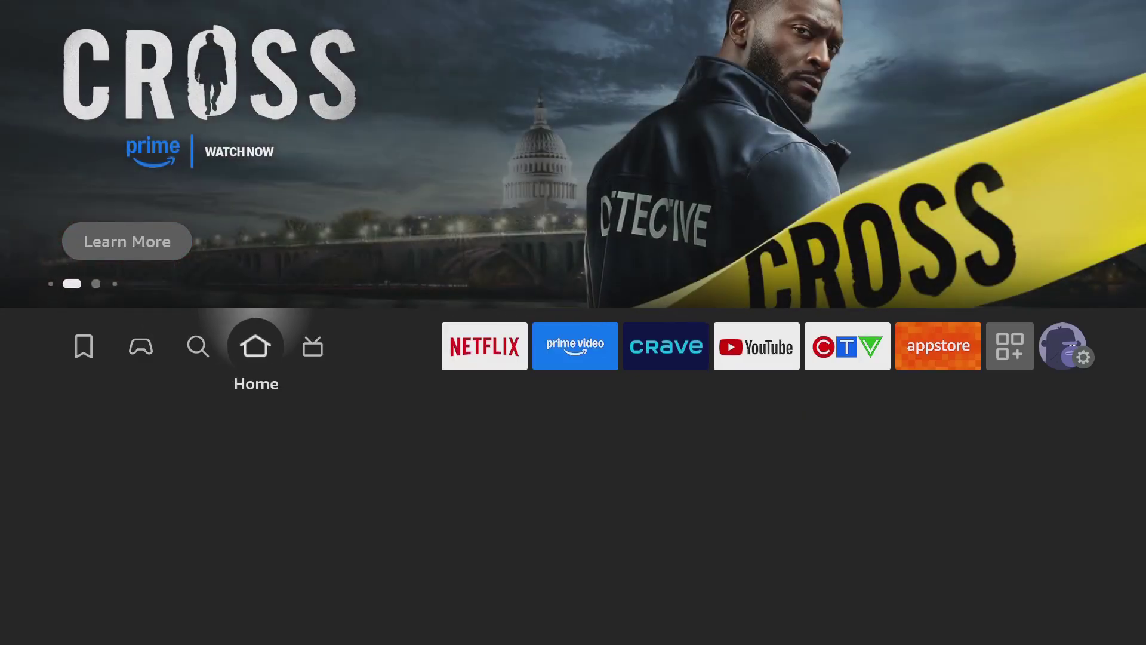
Go to the Find page and bring up the search keyboard
key(Left)
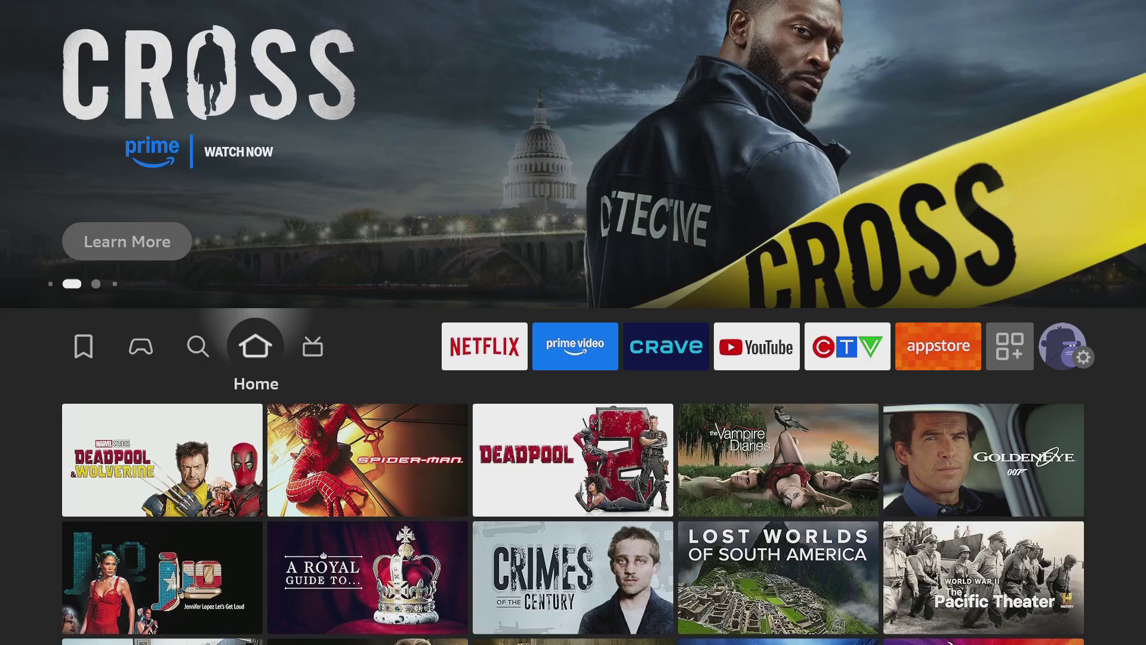
key(Right)
key(Left)
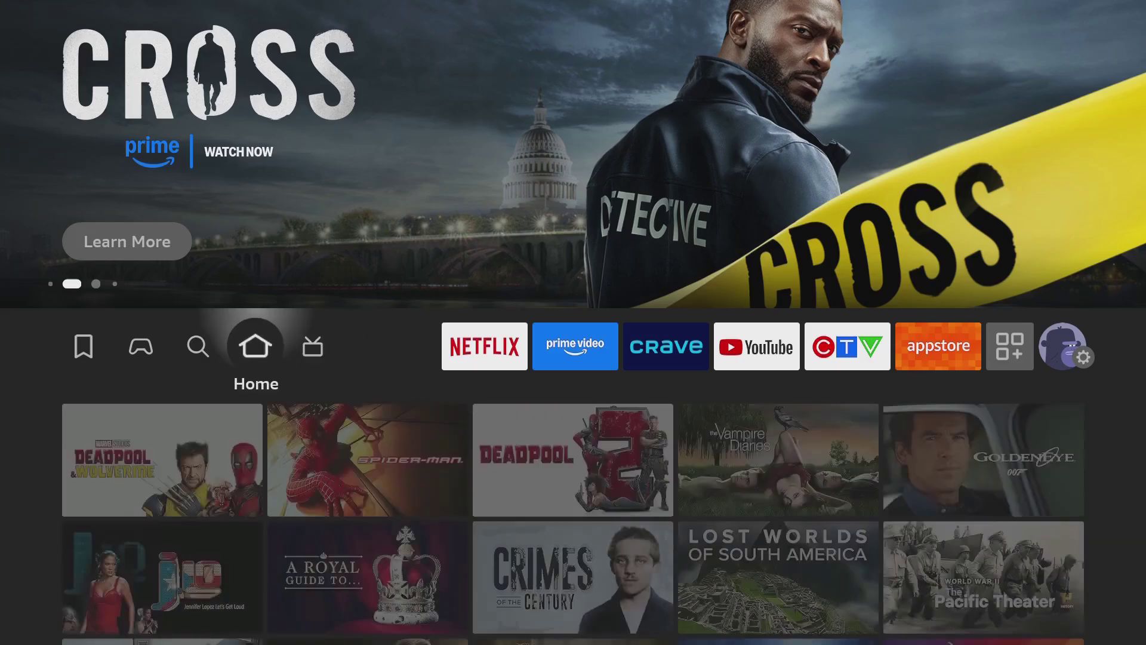
key(Left)
key(Down)
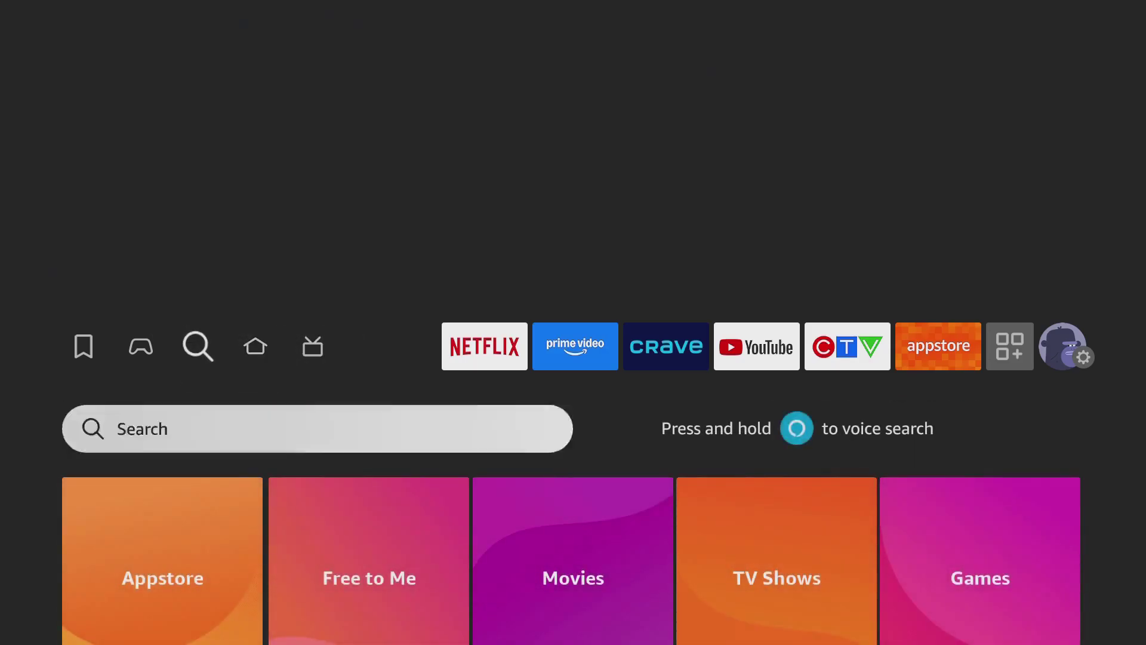
key(Return)
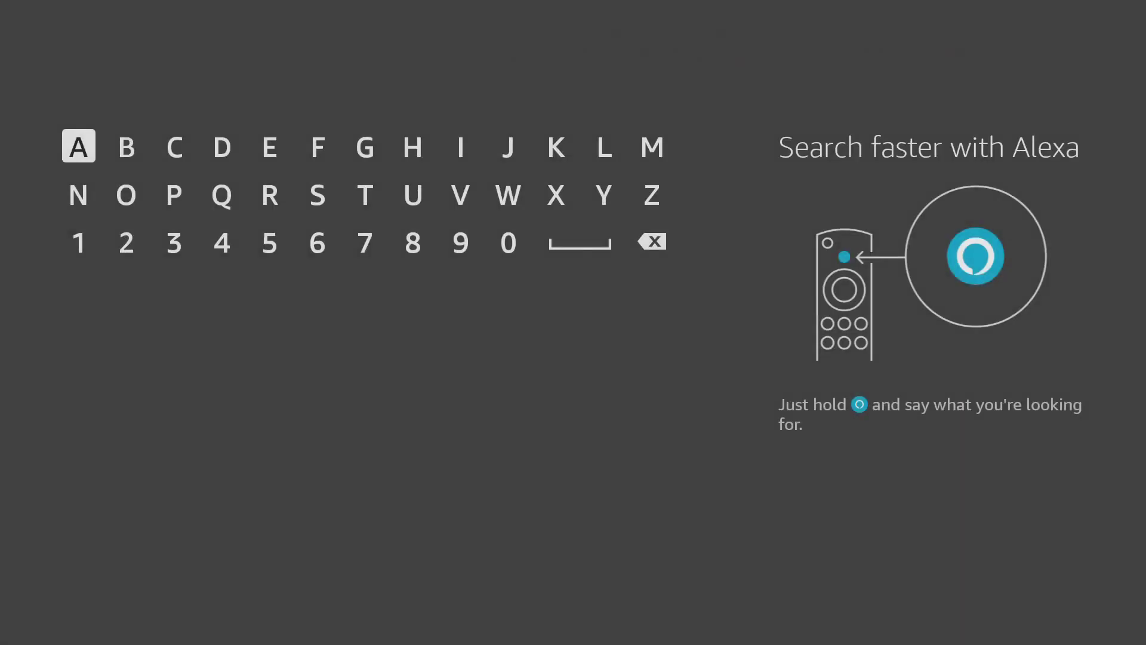
Search 'Do' and choose the 'Downloader' suggestion
key(Right)
key(Right)
key(Right)
key(Return)
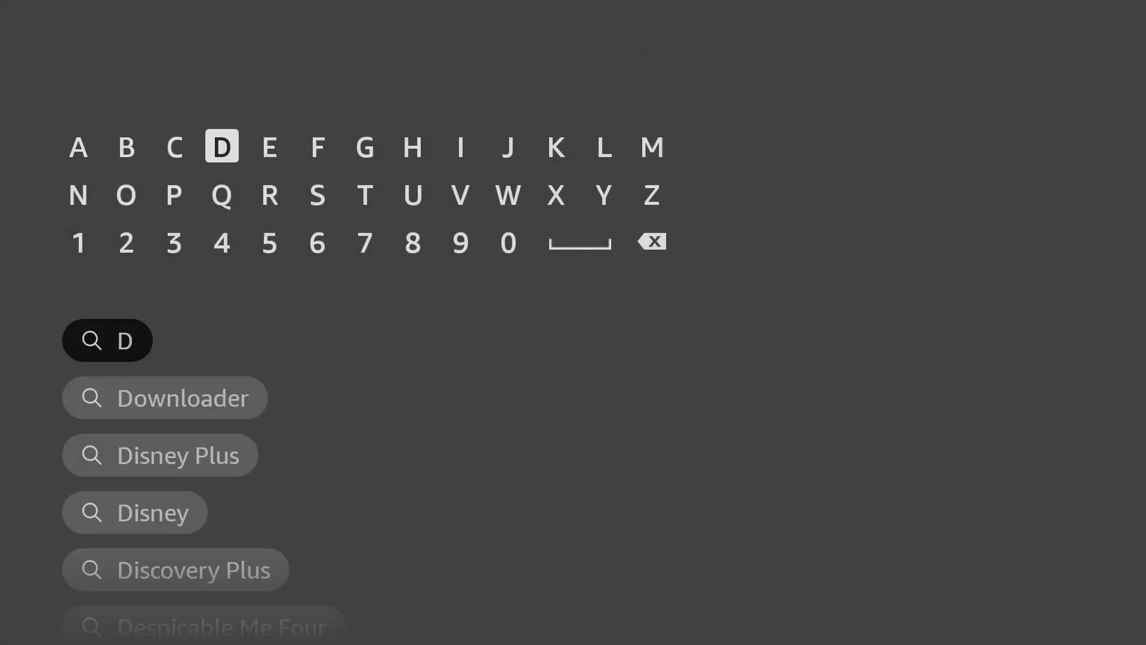
key(Down)
key(Left)
key(Left)
key(Return)
key(Down)
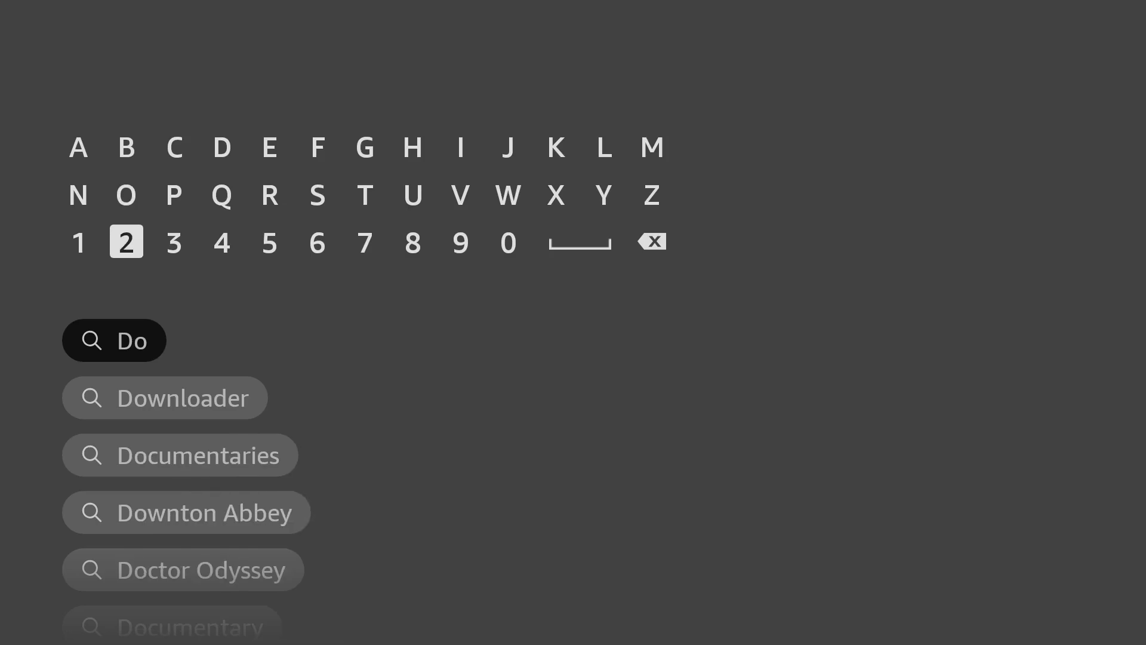
key(Down)
key(Down)
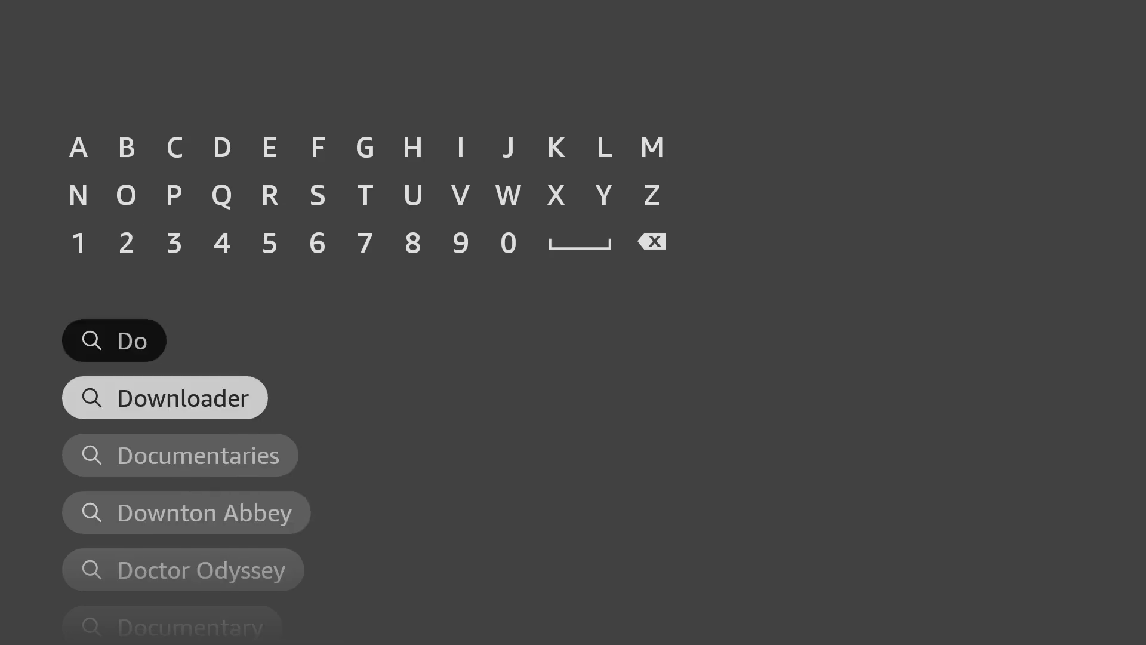
key(Return)
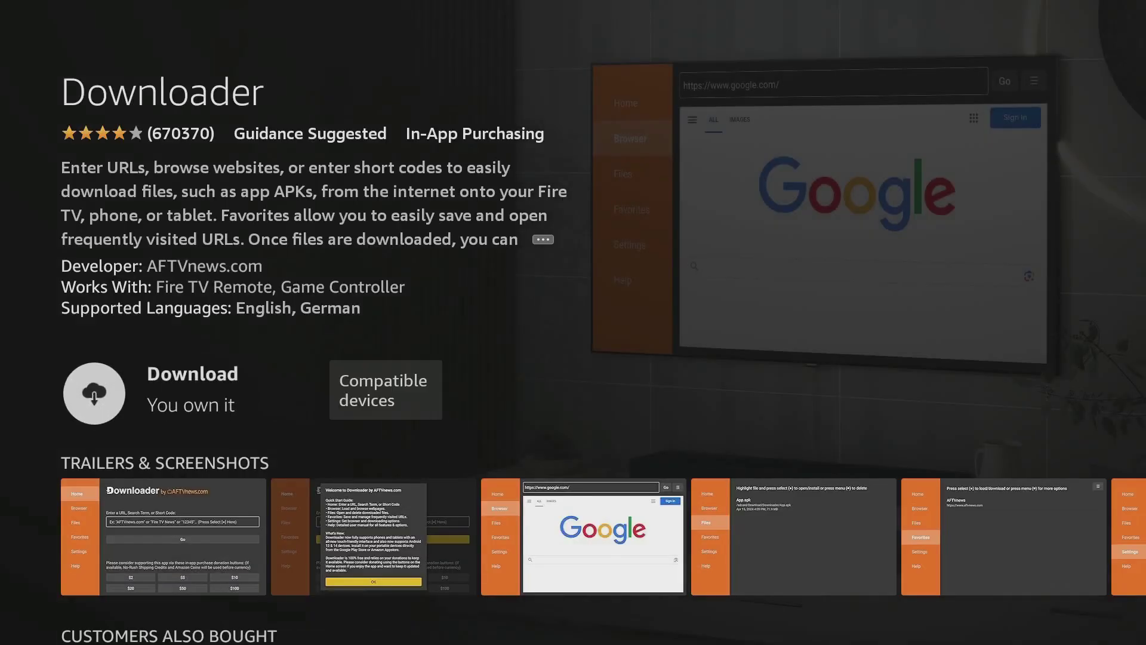
Download and install Downloader from its store page, then return Home
key(Right)
key(Left)
key(Right)
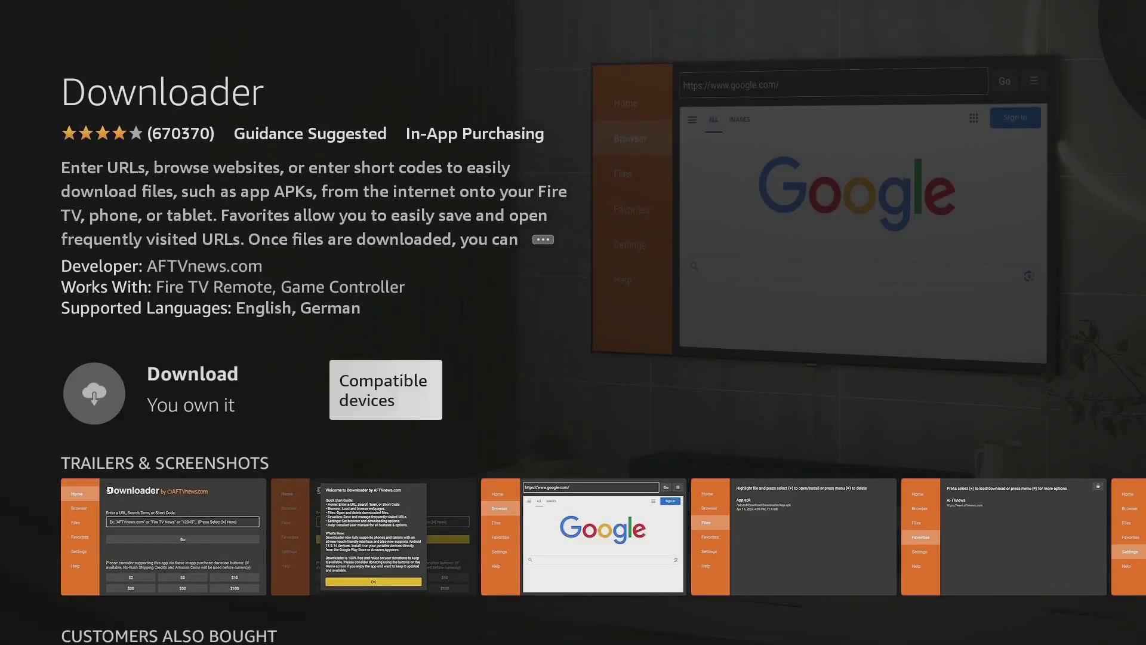
key(Left)
key(Return)
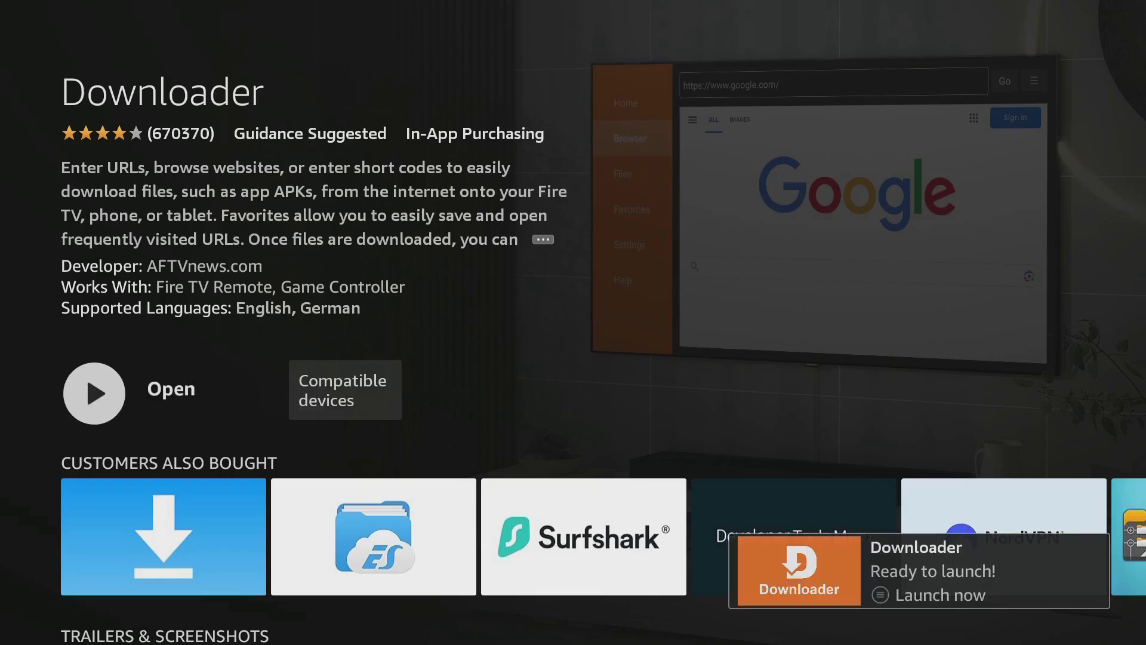
key(Home)
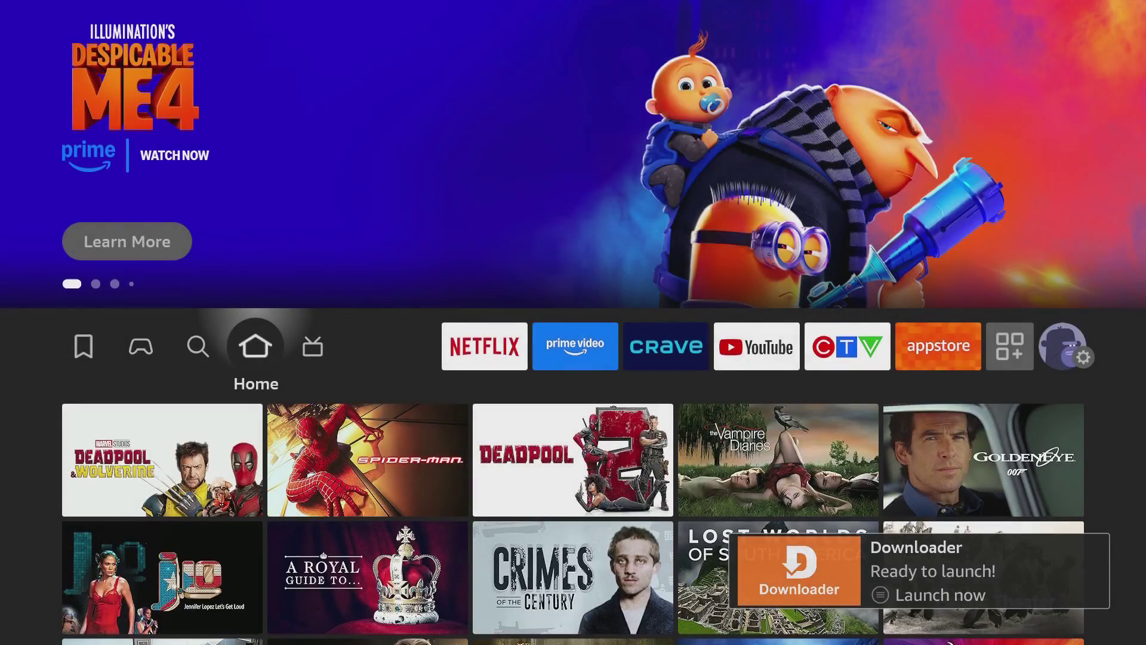
Go to Settings > My Fire TV
key(Right)
key(Right)
key(Right)
key(Right)
key(Right)
key(Right)
key(Right)
key(Right)
key(Right)
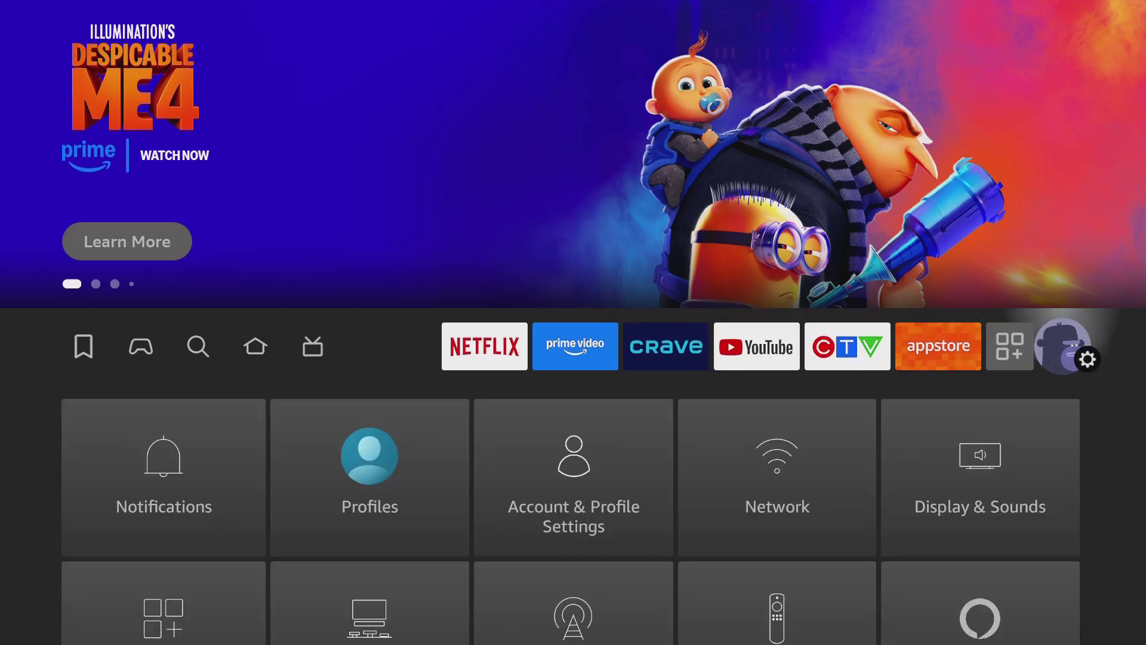
key(Down)
key(Down)
key(Right)
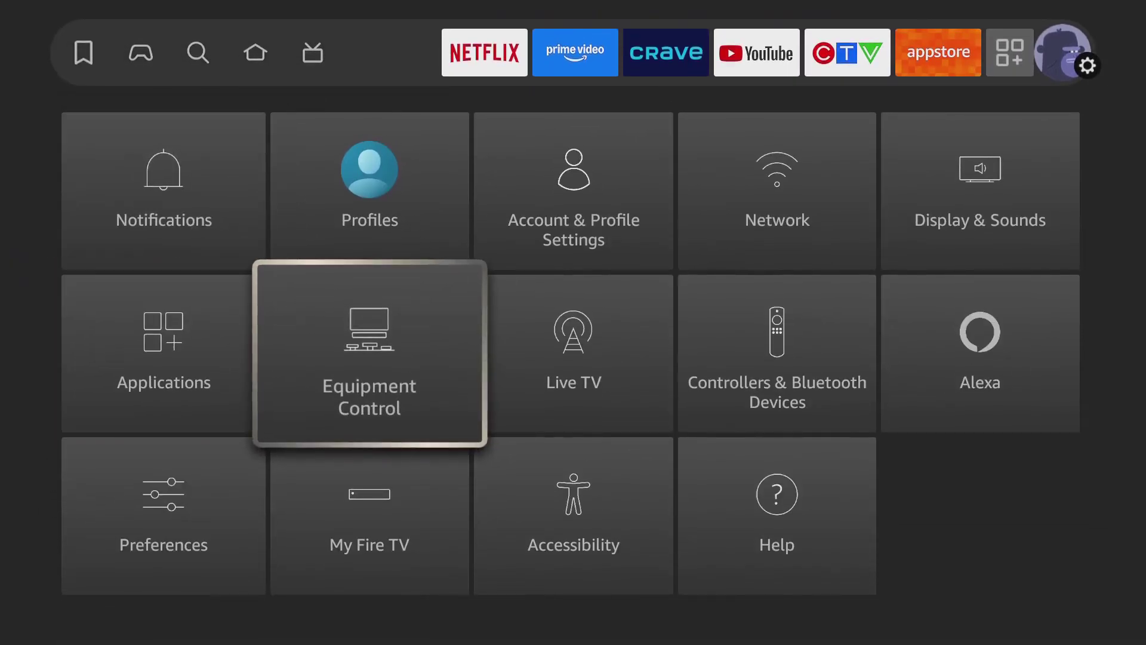
key(Down)
key(Return)
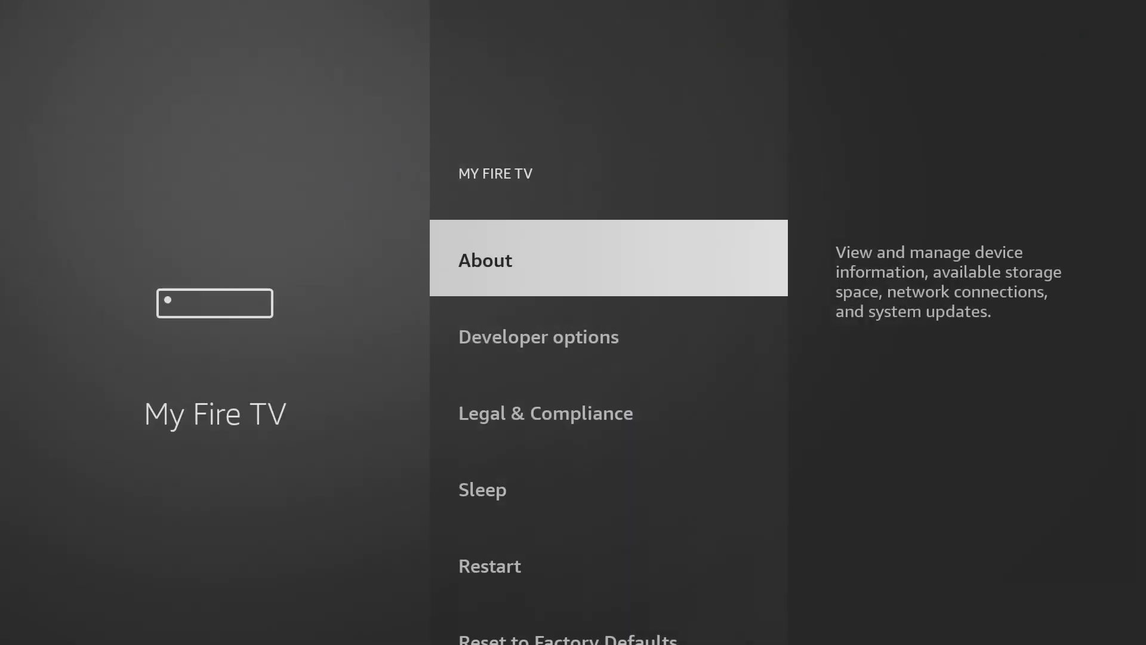
key(Down)
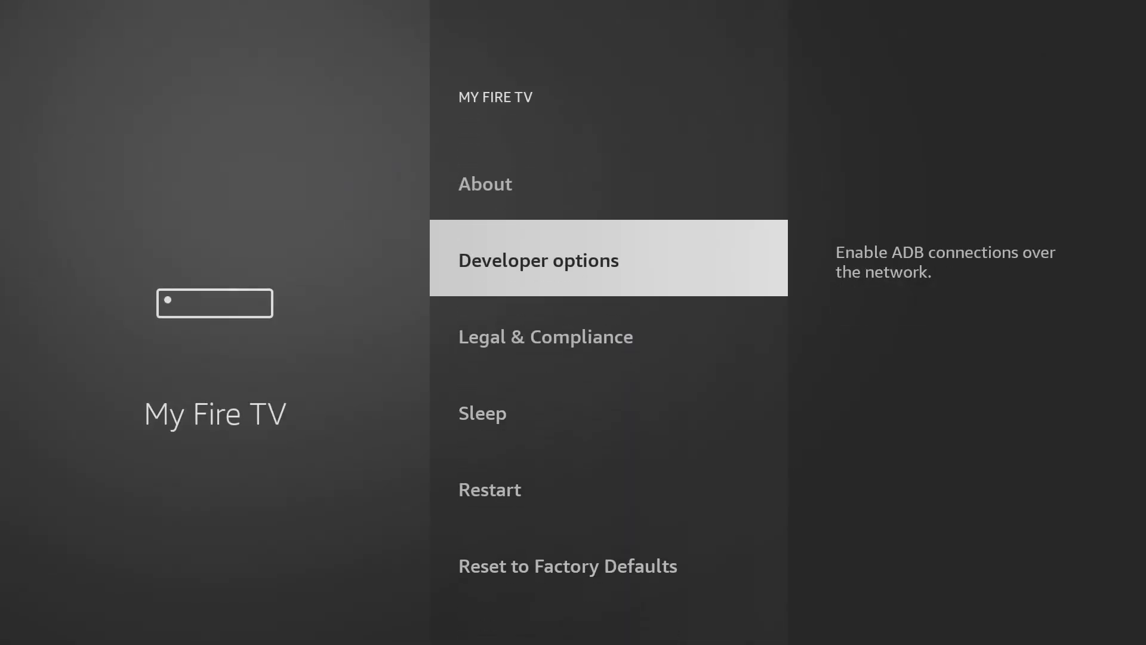
Repeatedly select Fire TV Stick under About, then back out to My Fire TV
key(Up)
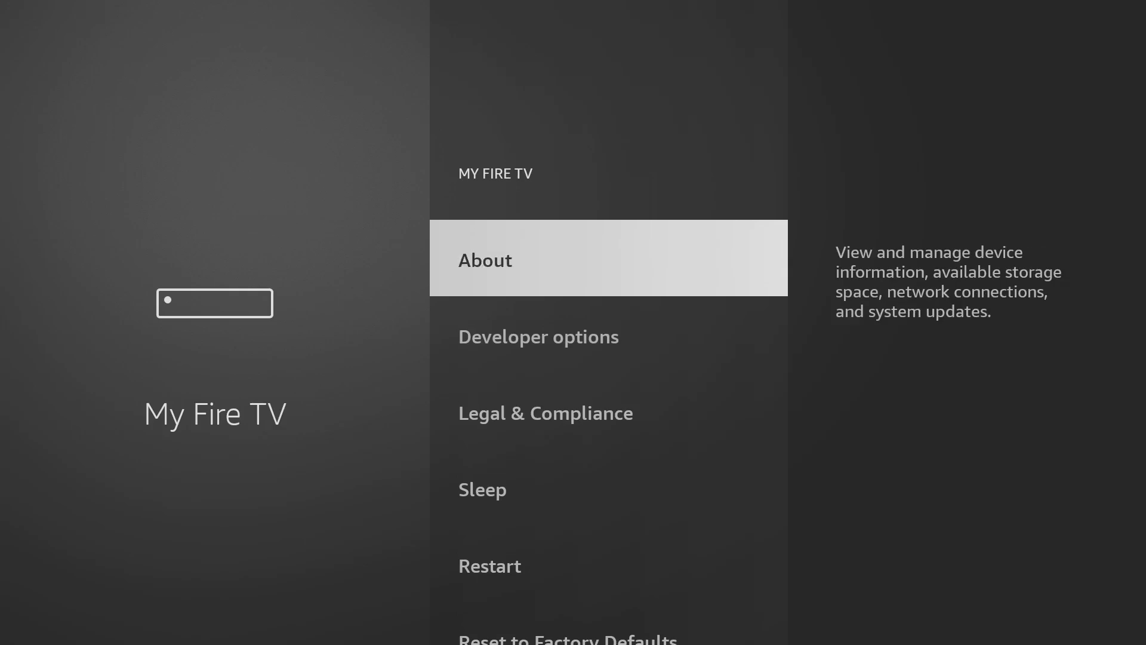
key(Return)
key(Return)
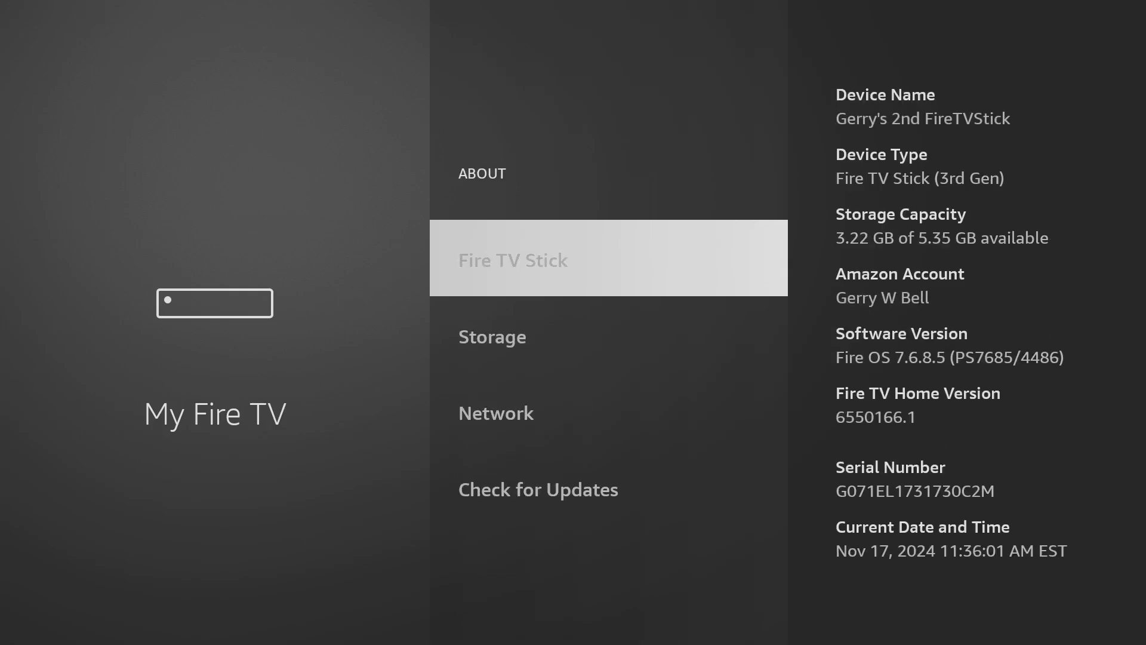
key(Return)
key(Return)
key(Return)
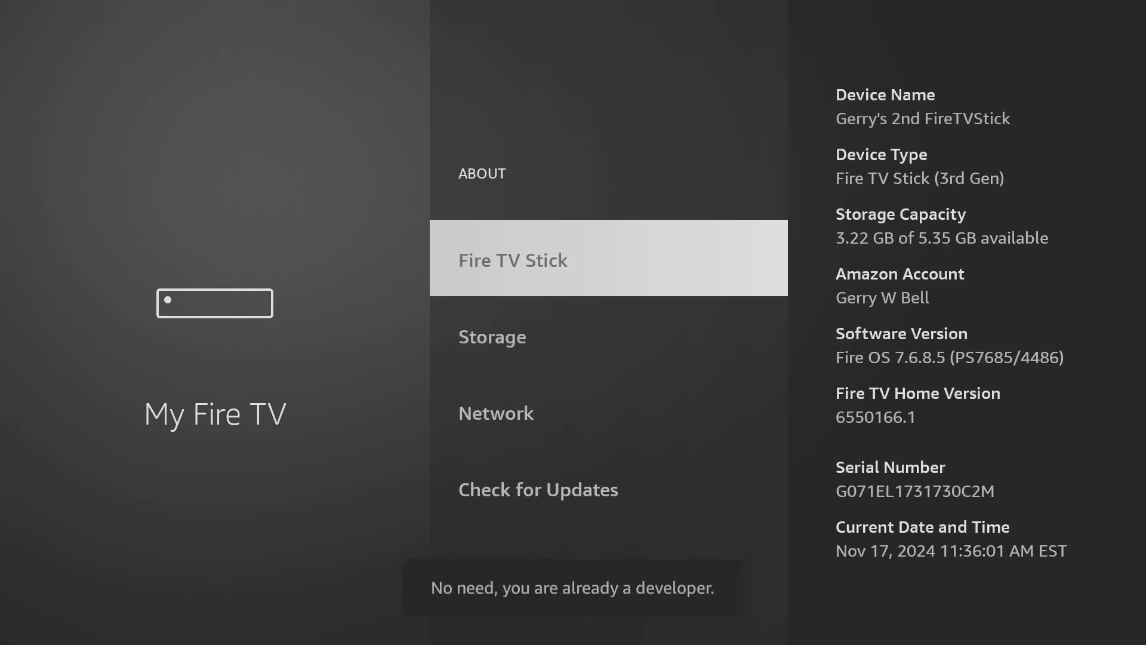
key(Return)
key(Return)
key(Return)
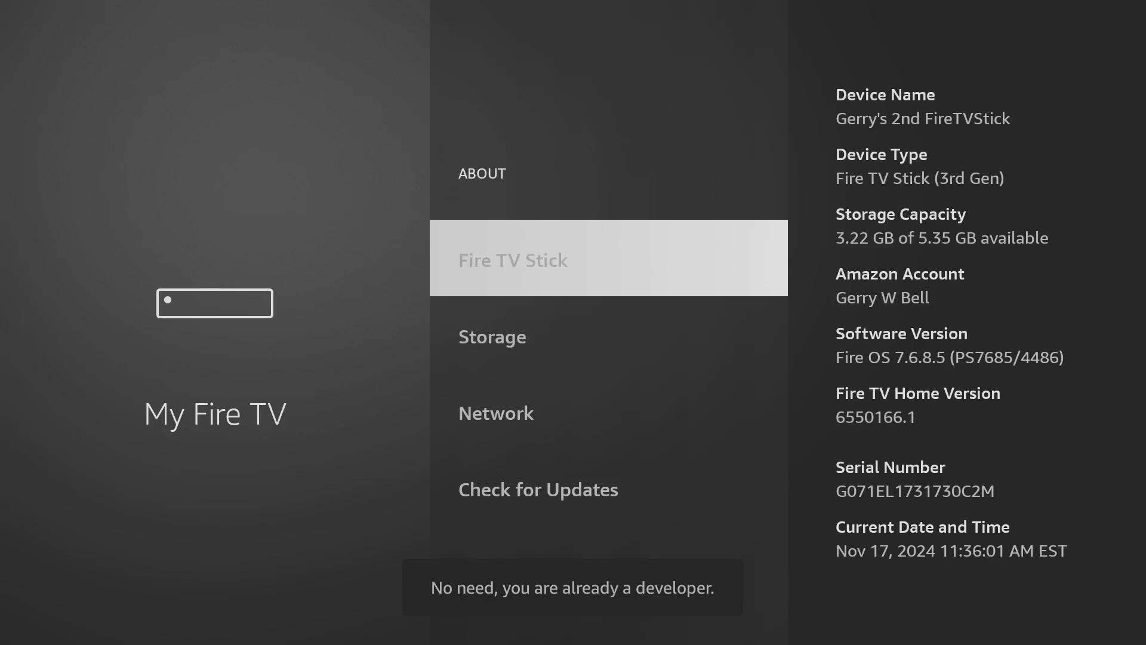
key(Return)
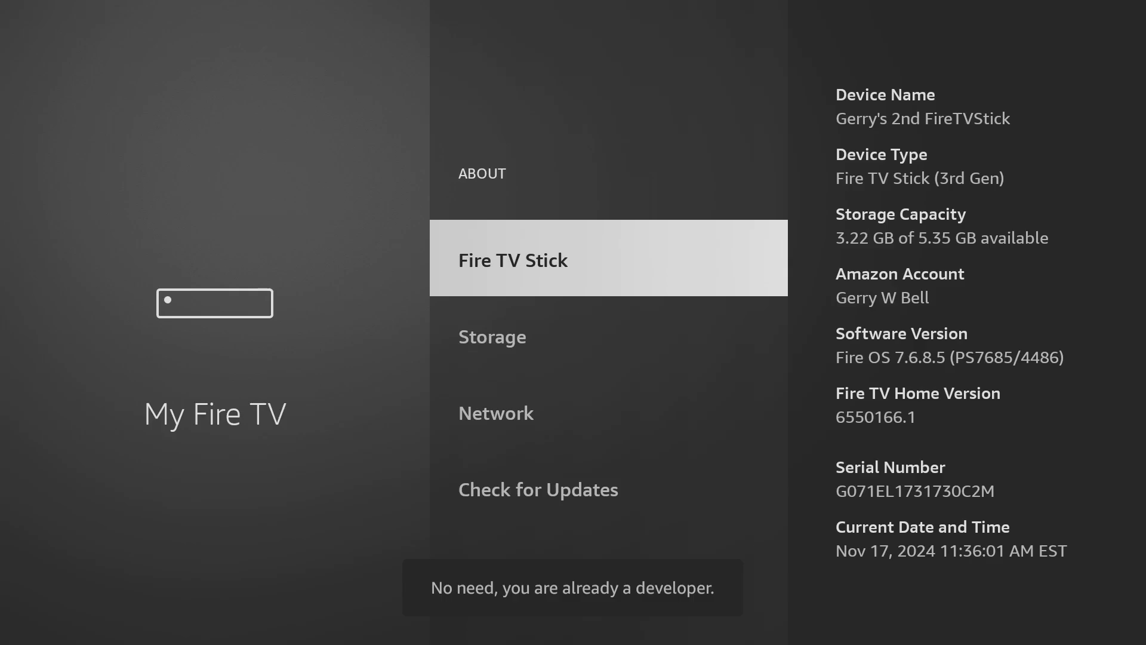
key(Escape)
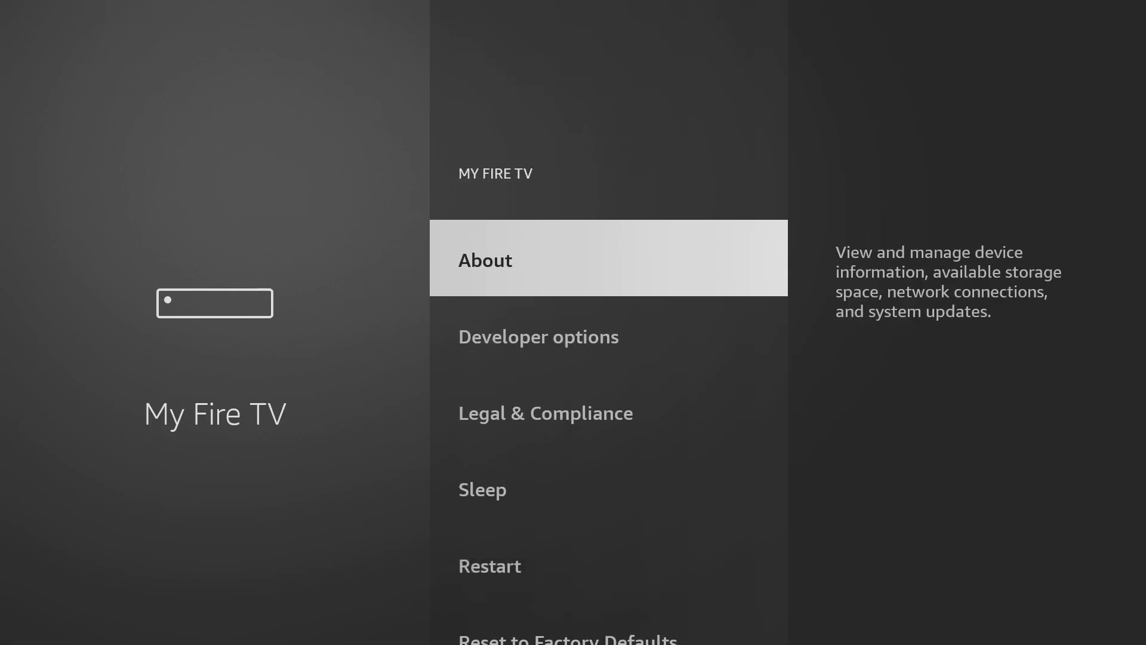
In Developer options, leave ADB debugging switched on
key(Down)
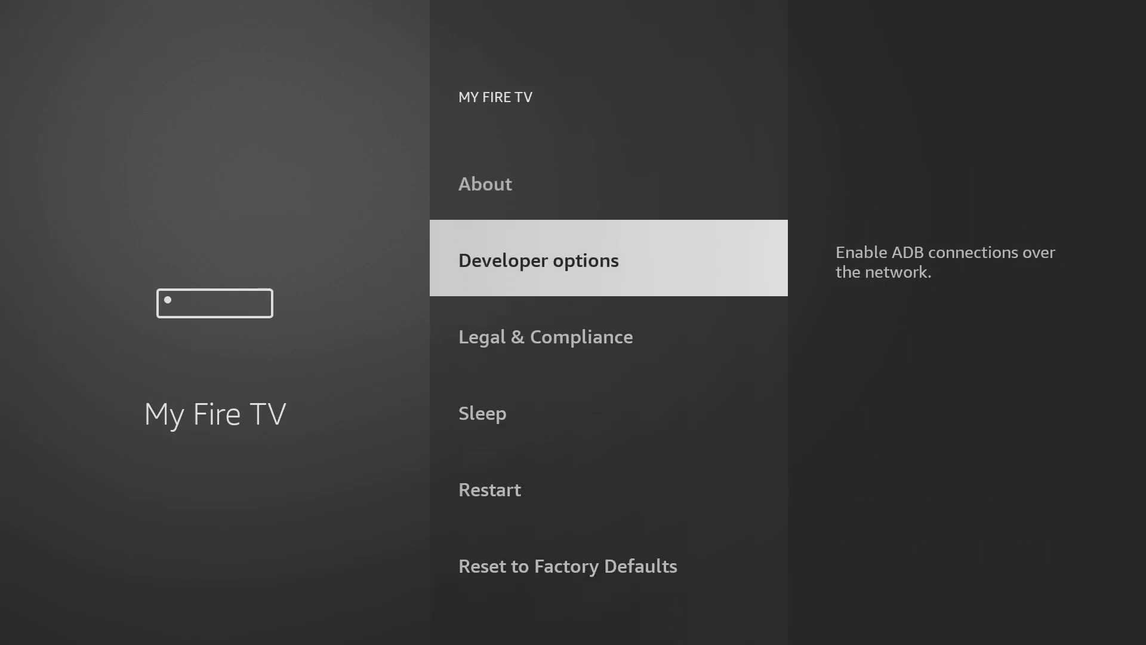
key(Return)
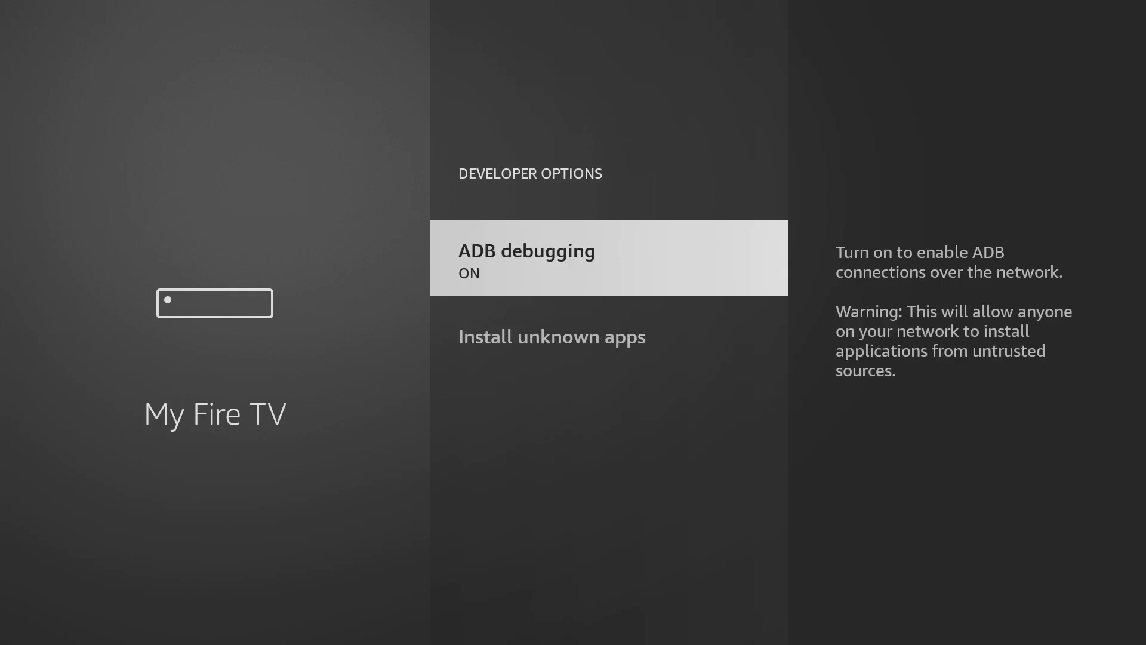
key(Return)
key(Return)
Let Downloader install unknown apps, then go back to the Home screen
key(Down)
key(Return)
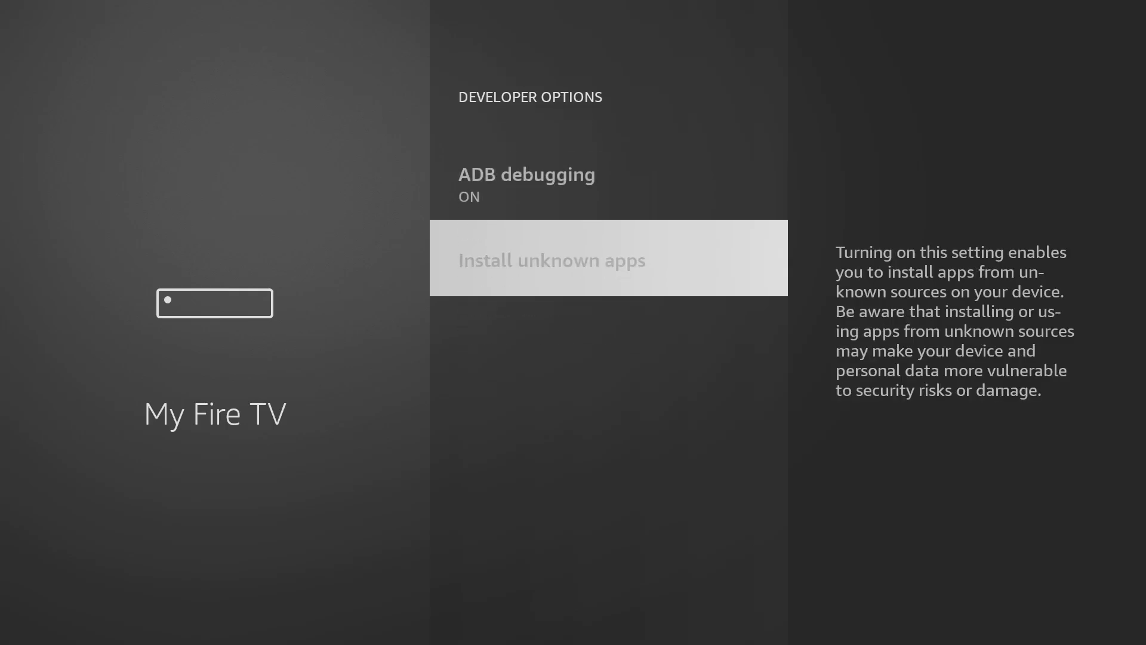
key(Return)
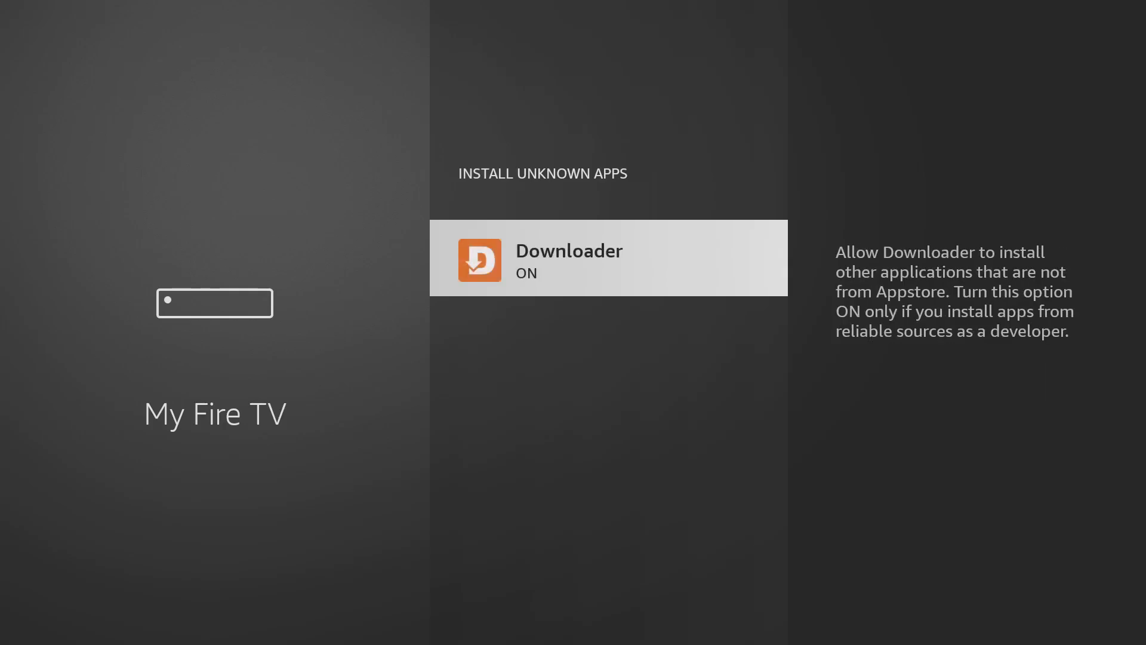
key(Home)
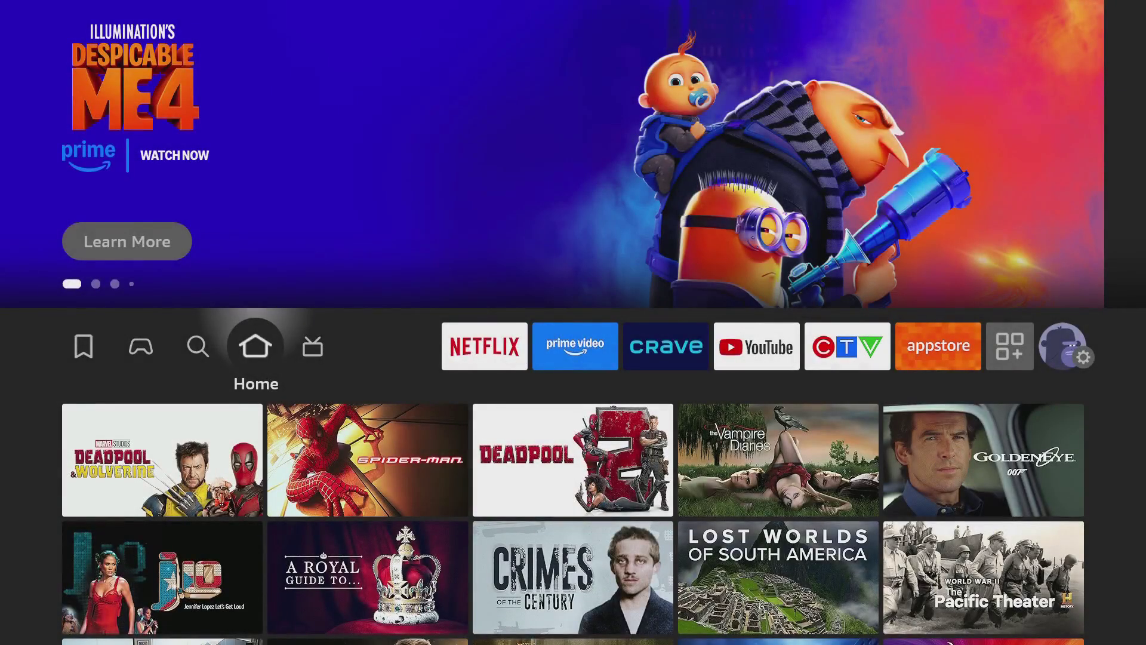
key(Right)
Launch Downloader from the apps row
key(Right)
key(Right)
key(Right)
key(Right)
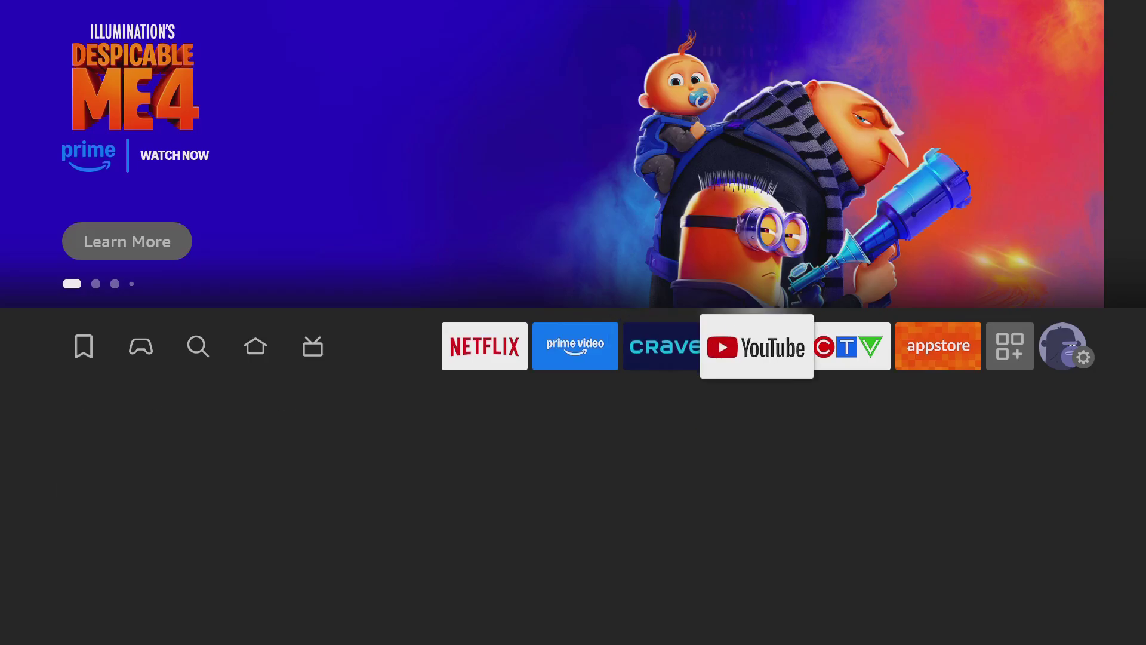
key(Right)
key(Right)
key(Right)
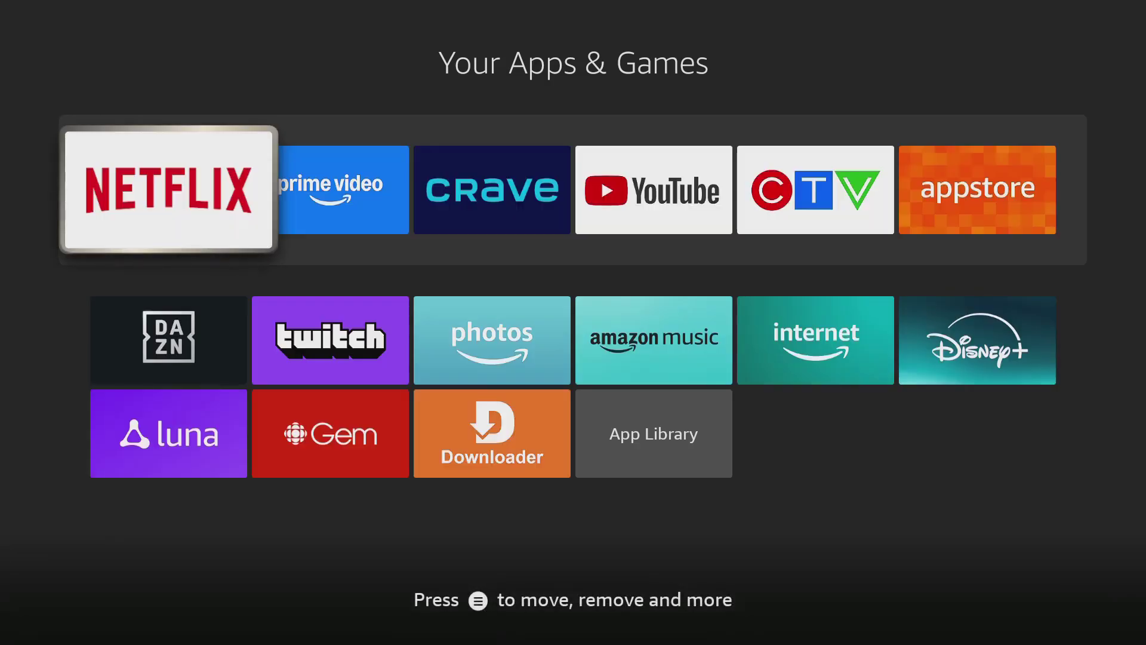
key(Down)
key(Down)
key(Right)
key(Right)
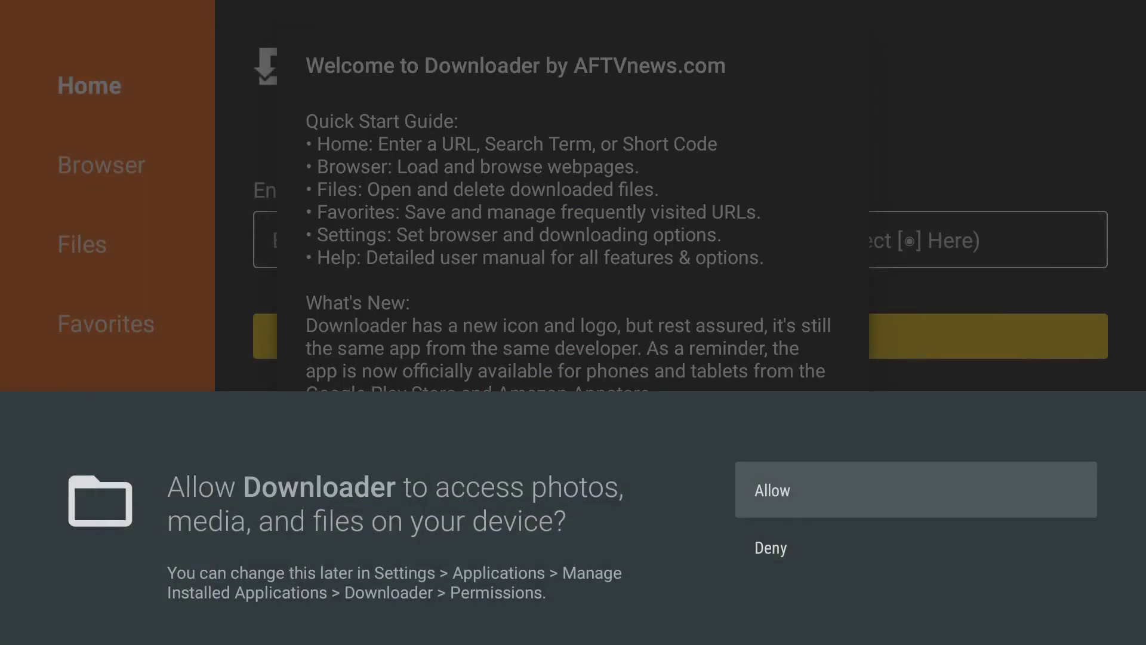
Allow Downloader file access, dismiss the welcome guide, and open the URL keyboard
key(Return)
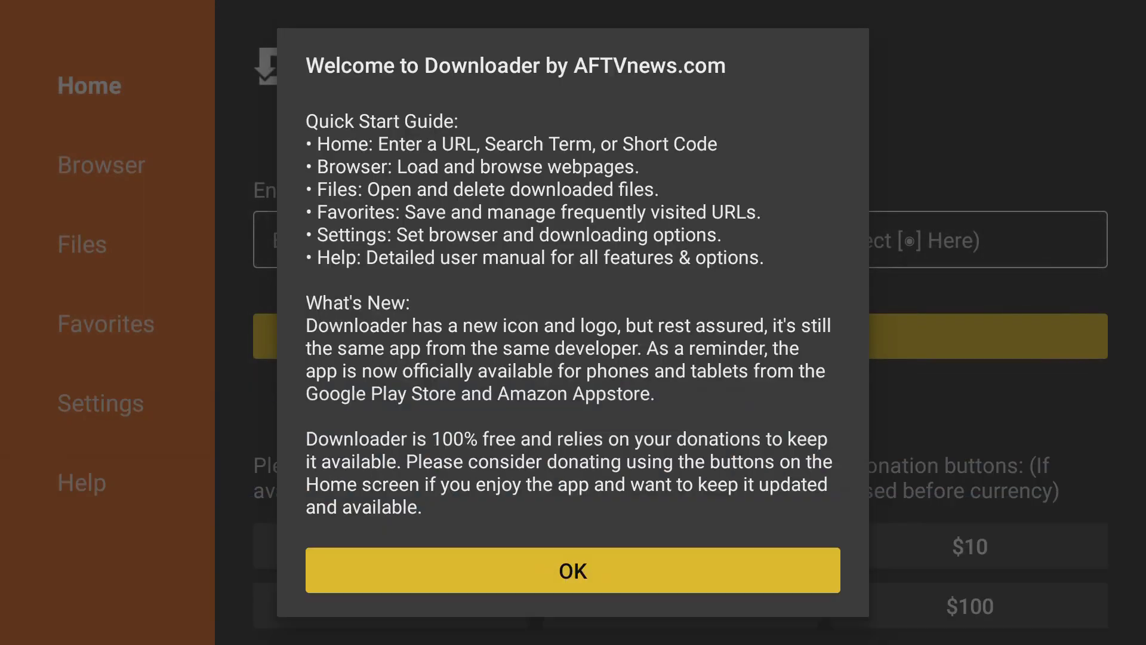
key(Return)
key(Down)
key(Down)
key(Up)
key(Up)
key(Up)
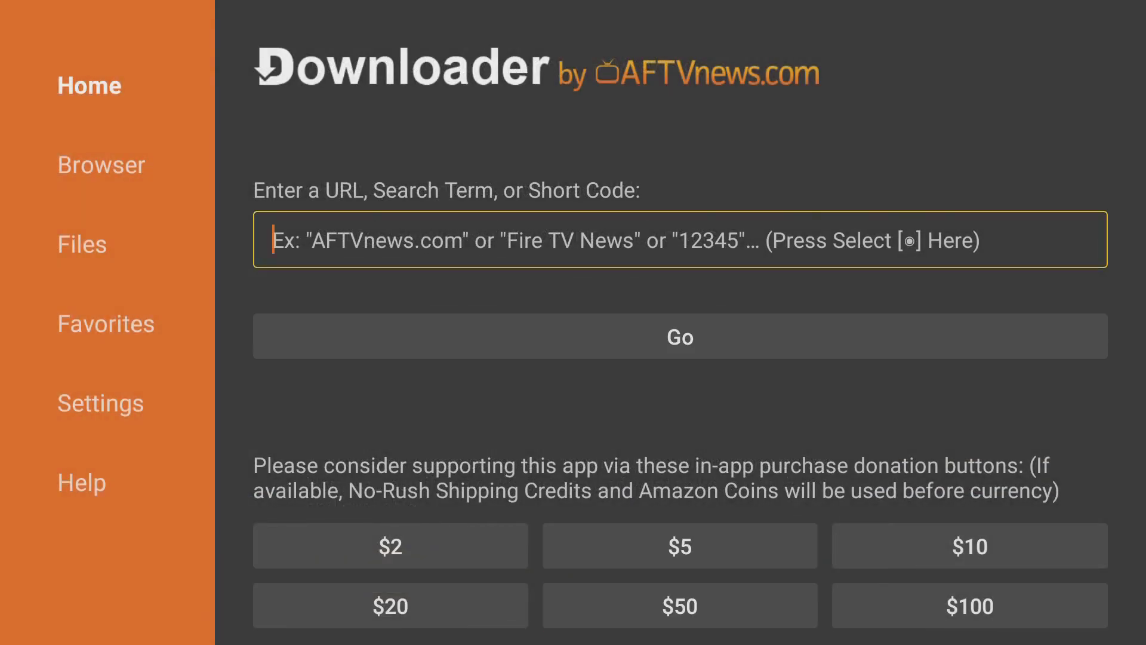
key(Return)
key(Down)
key(Right)
key(Right)
Enter 'kod' in the Downloader address field
key(Right)
key(Right)
key(Right)
key(Left)
key(Left)
key(Left)
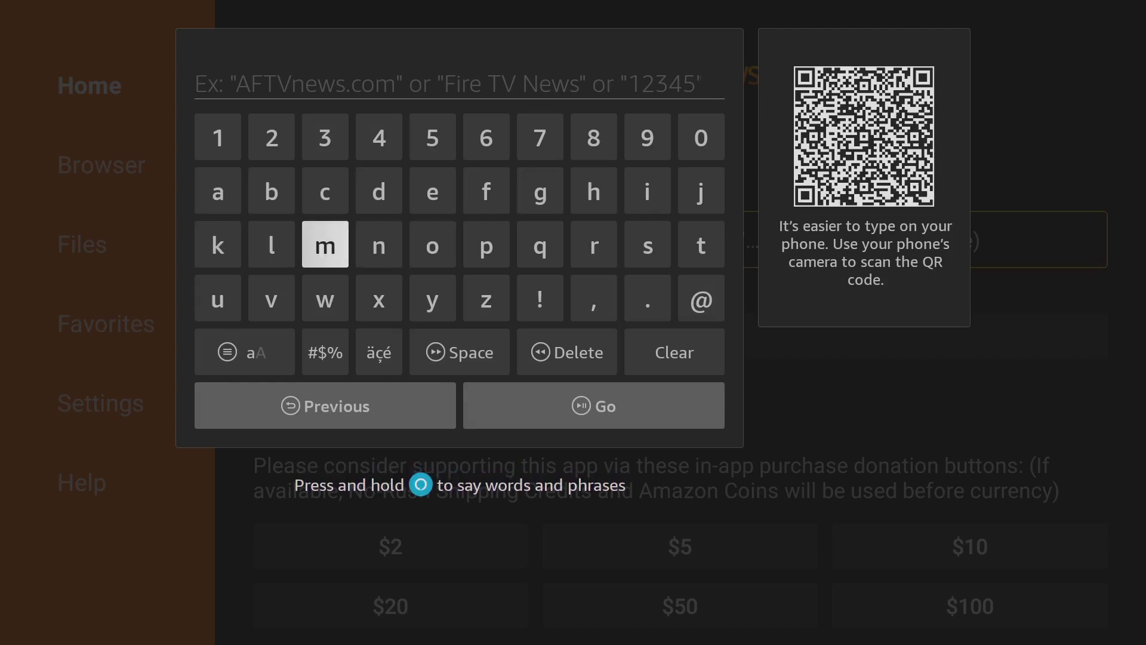
key(Left)
key(Left)
key(Return)
key(Right)
key(Right)
key(Right)
key(Right)
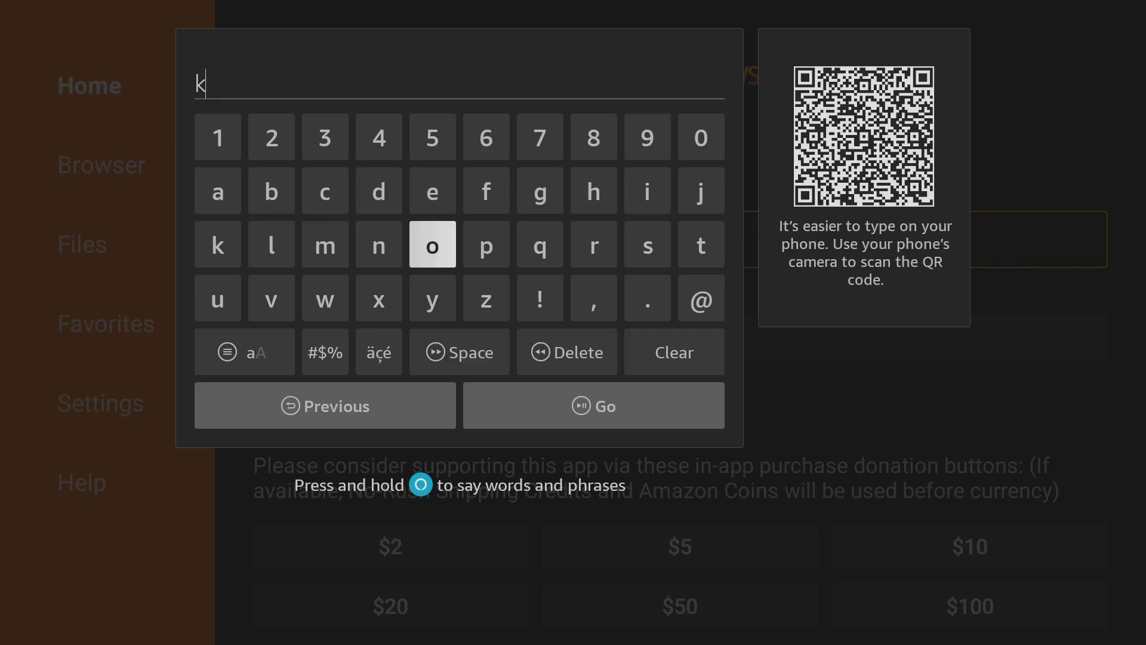
key(Return)
key(Up)
key(Left)
key(Return)
key(Down)
key(Down)
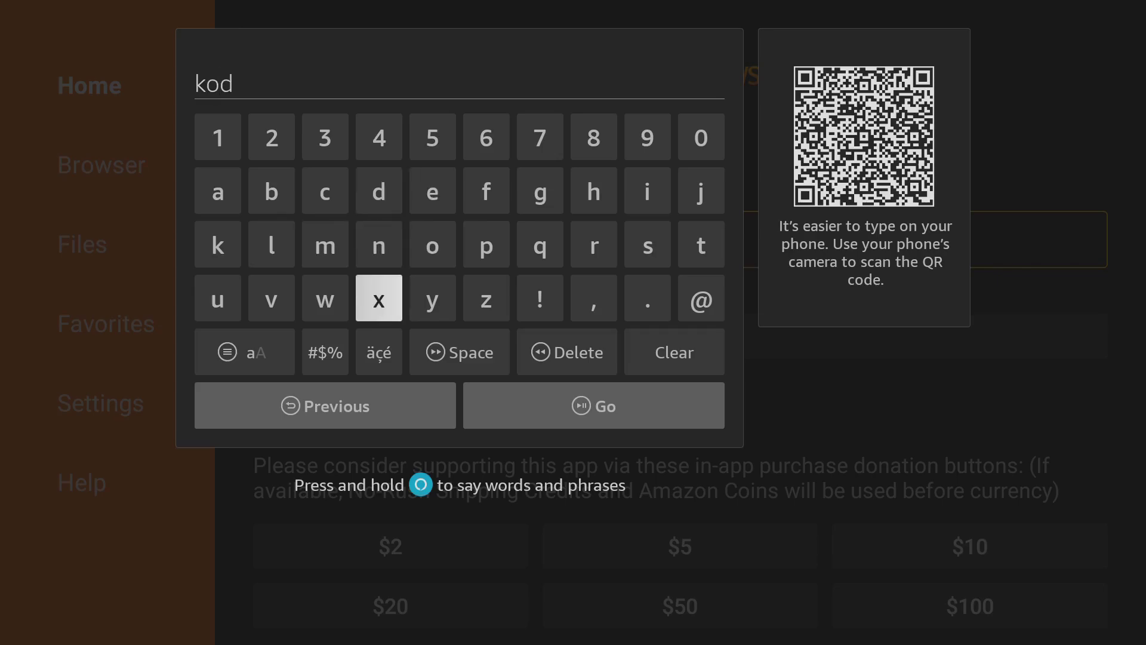
Complete the address as 'kodi.tv'
key(Up)
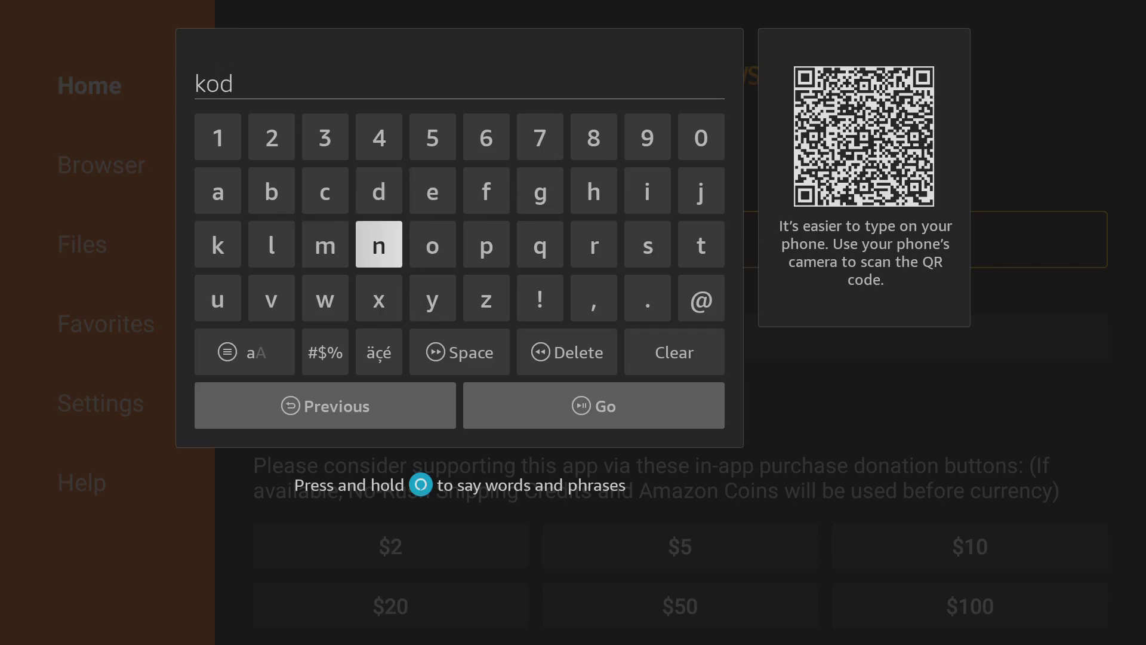
key(Right)
key(Right)
key(Right)
key(Right)
key(Right)
key(Up)
key(Return)
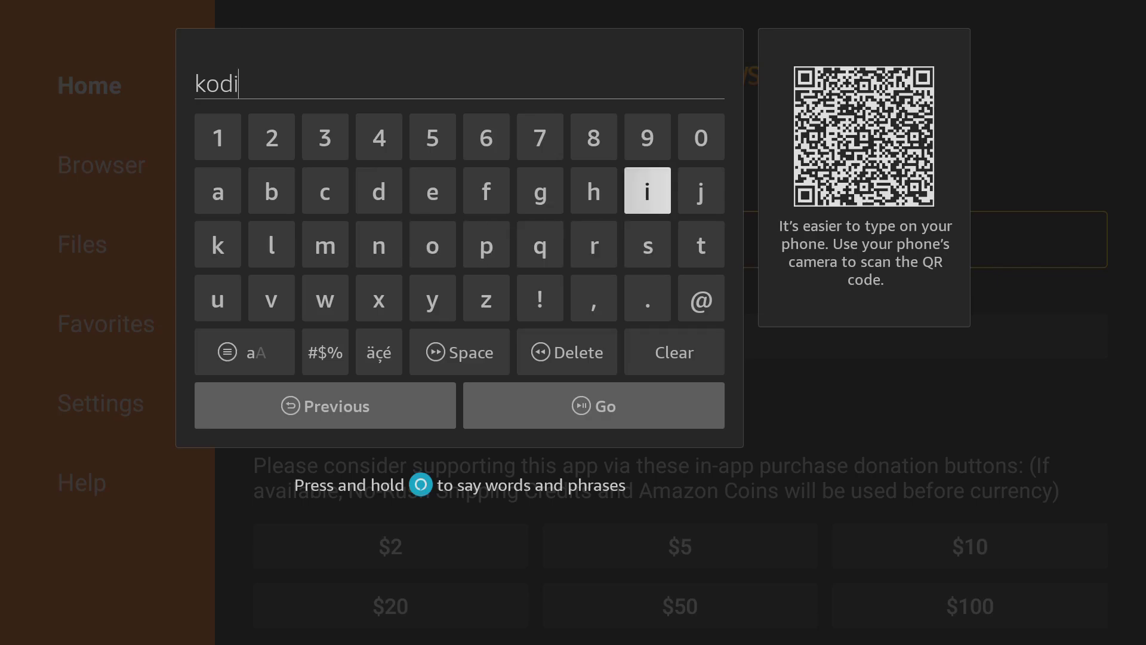
key(Down)
key(Down)
key(Return)
key(Left)
key(Left)
key(Left)
key(Up)
key(Right)
key(Right)
key(Right)
key(Right)
key(Return)
key(Left)
key(Left)
key(Left)
key(Left)
key(Left)
key(Left)
key(Left)
key(Left)
key(Down)
key(Return)
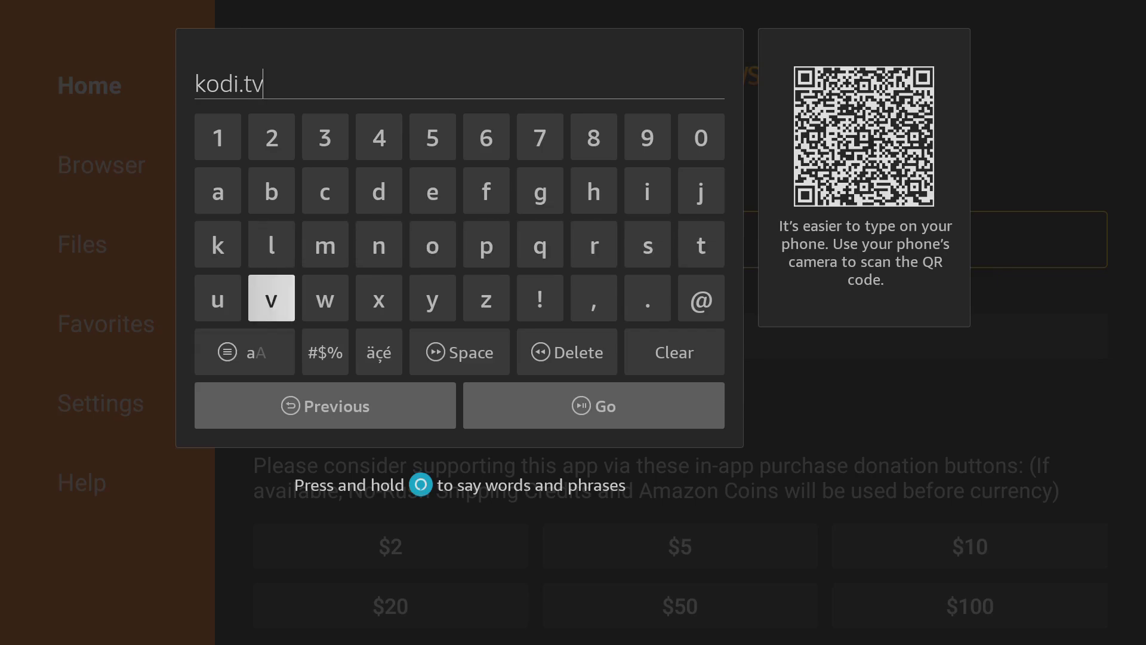
Submit kodi.tv with Go
key(Right)
key(Right)
key(Right)
key(Down)
key(Down)
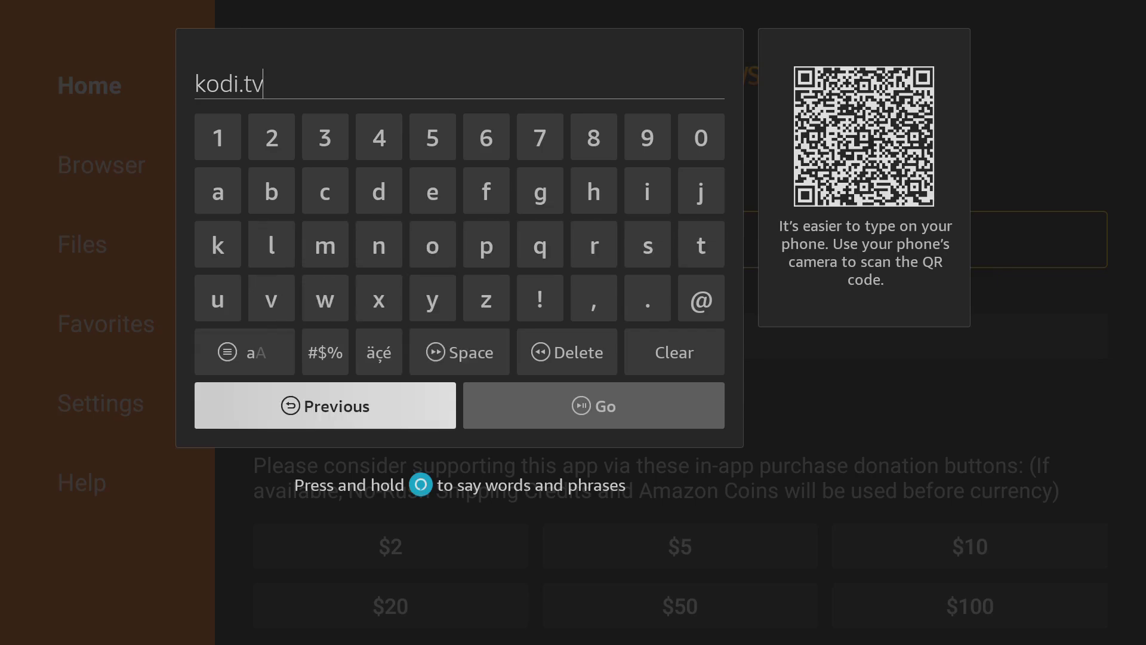
key(Right)
key(Return)
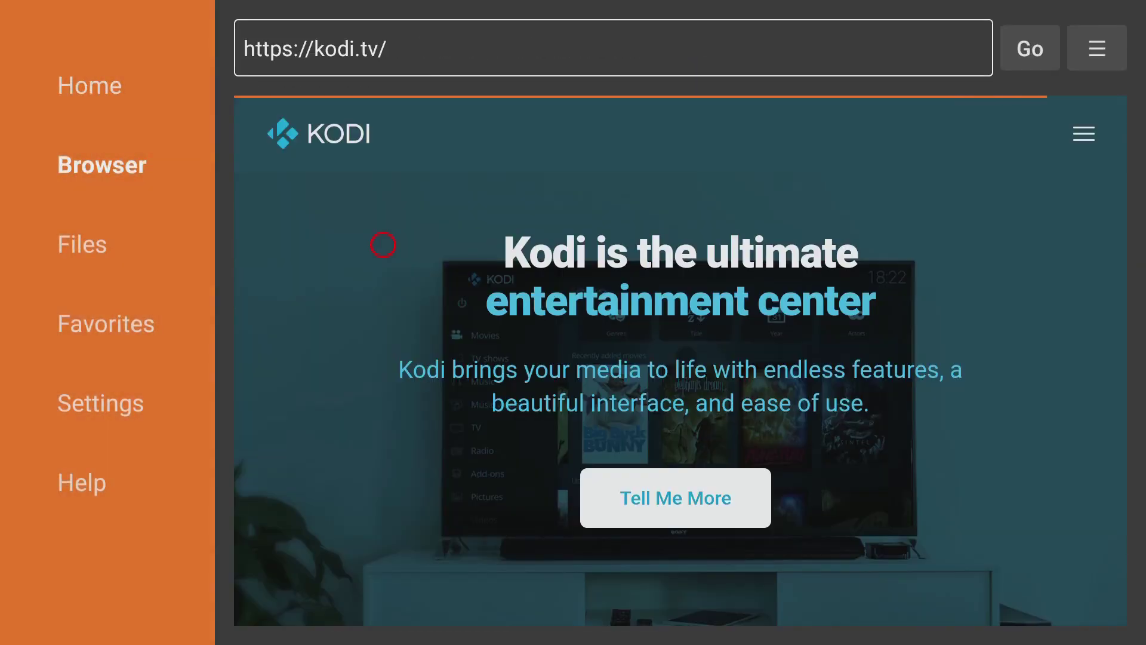
scroll(383, 537, down, 2)
scroll(384, 601, down, 3)
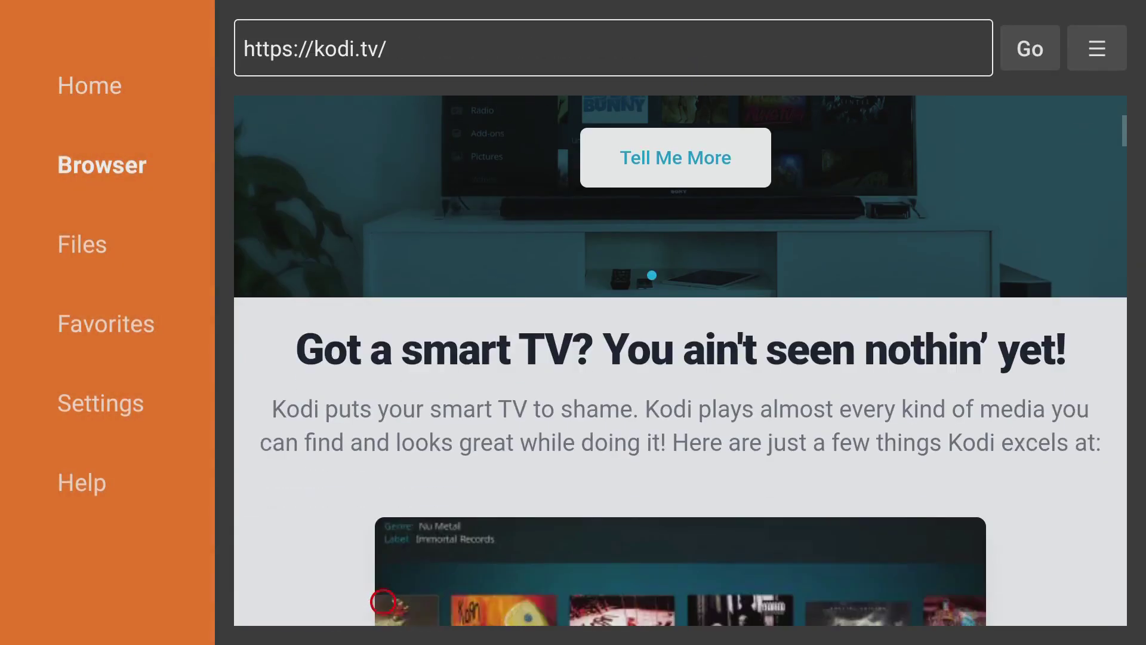
scroll(384, 601, down, 5)
scroll(383, 600, down, 5)
scroll(384, 600, down, 5)
scroll(384, 601, down, 5)
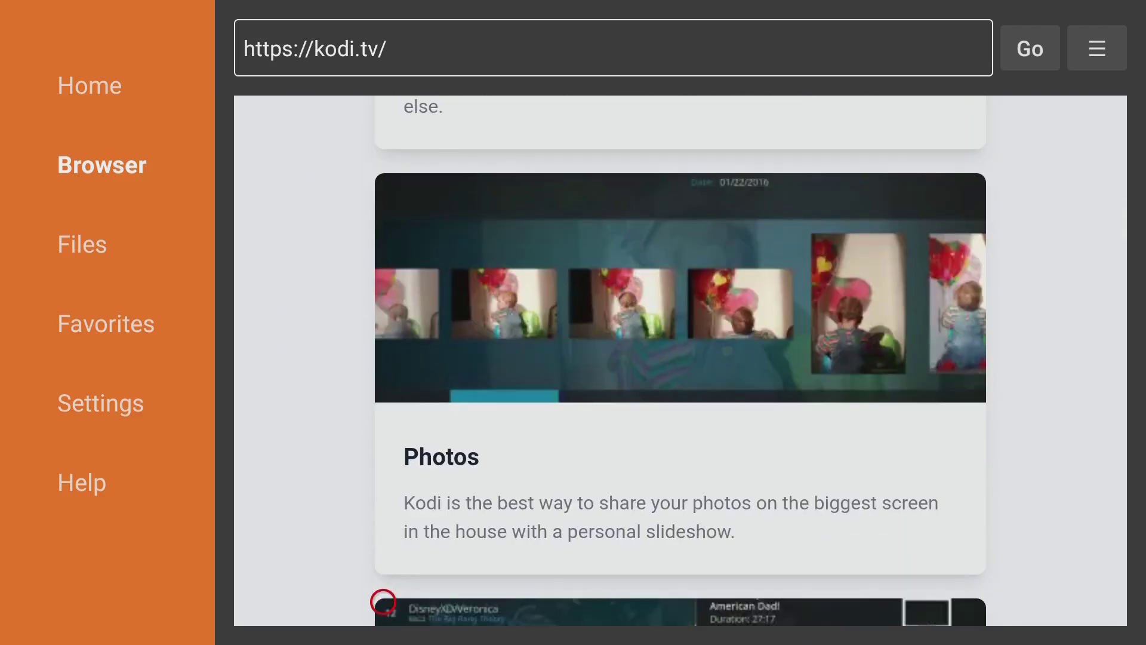
scroll(383, 601, down, 5)
scroll(384, 602, down, 4)
scroll(383, 601, down, 5)
scroll(383, 600, down, 5)
scroll(384, 601, down, 5)
scroll(384, 601, down, 4)
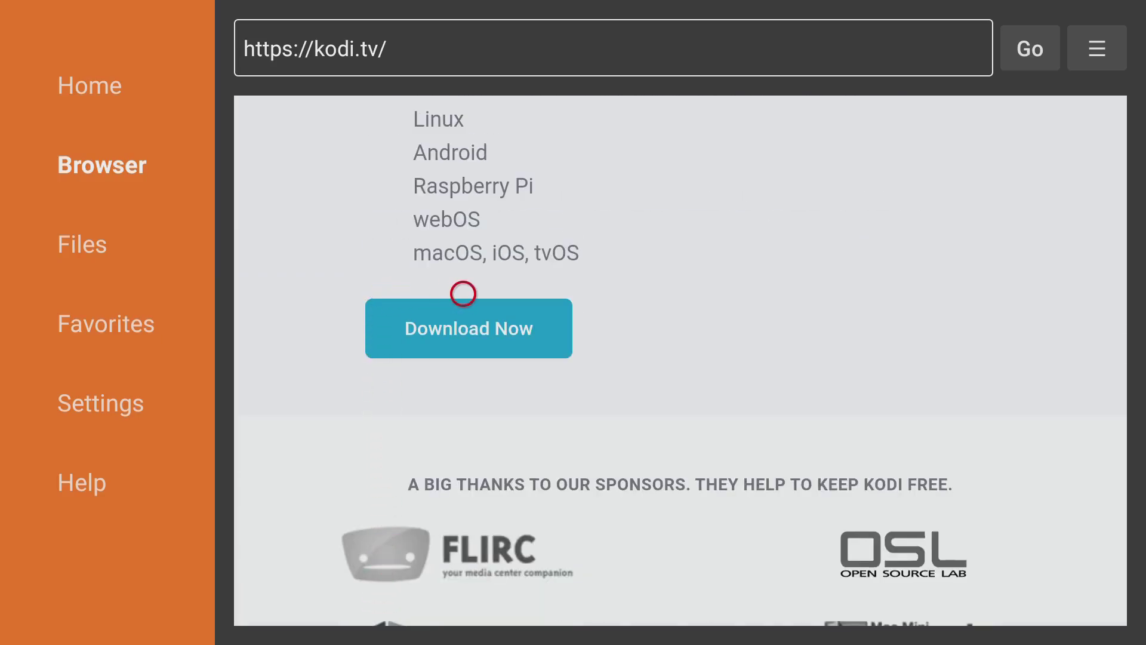
On kodi.tv, choose Download Now, then Android, then the ARMV7A (32BIT) build
click(464, 332)
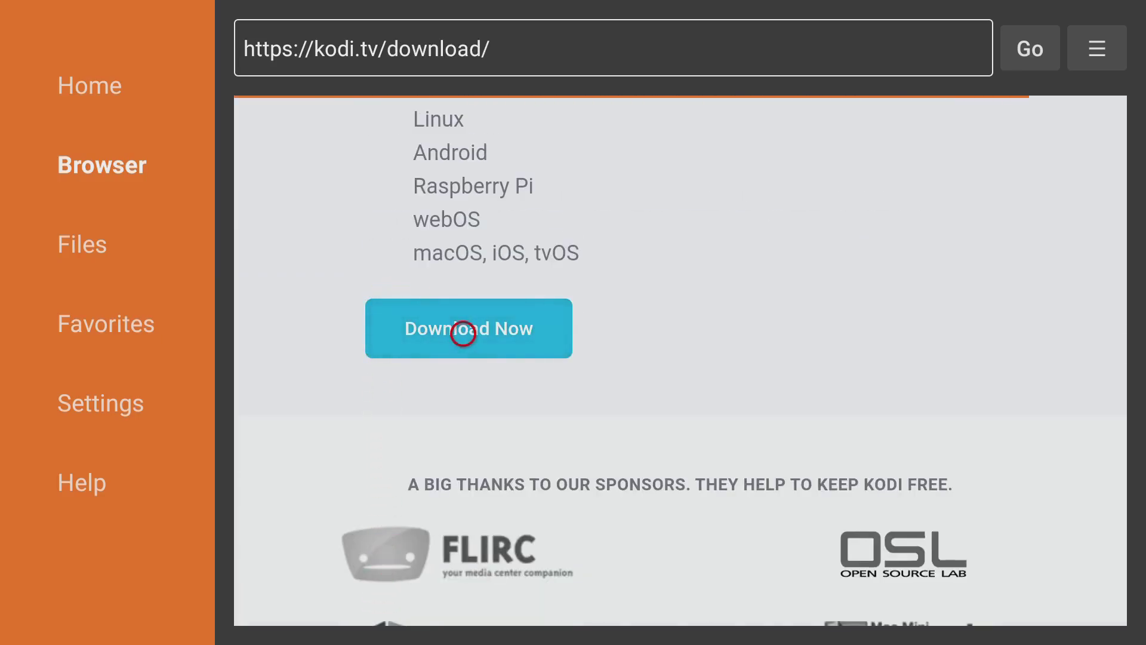
scroll(462, 602, down, 5)
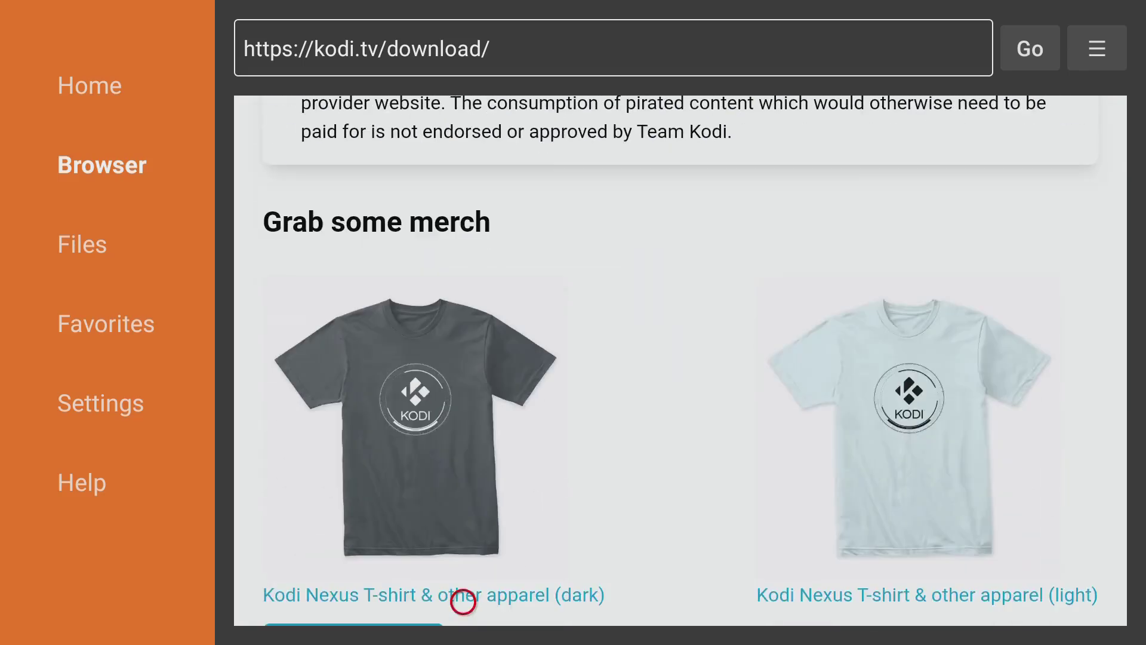
scroll(463, 603, down, 4)
scroll(463, 602, down, 3)
scroll(462, 602, down, 3)
scroll(463, 602, down, 4)
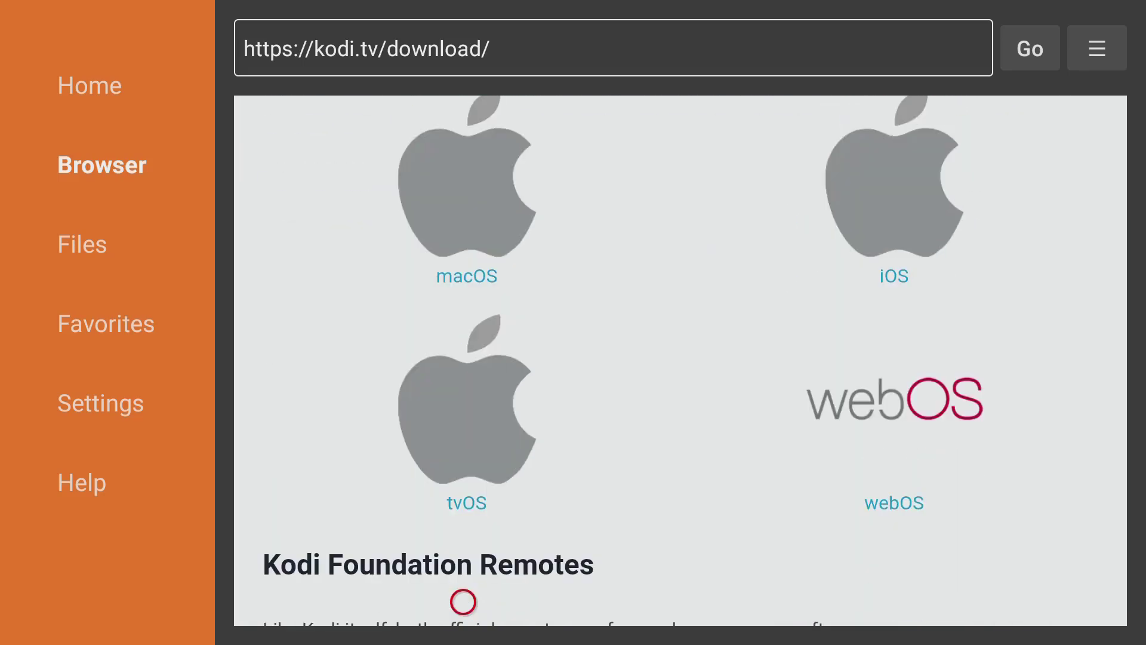
scroll(463, 119, up, 1)
scroll(463, 120, up, 5)
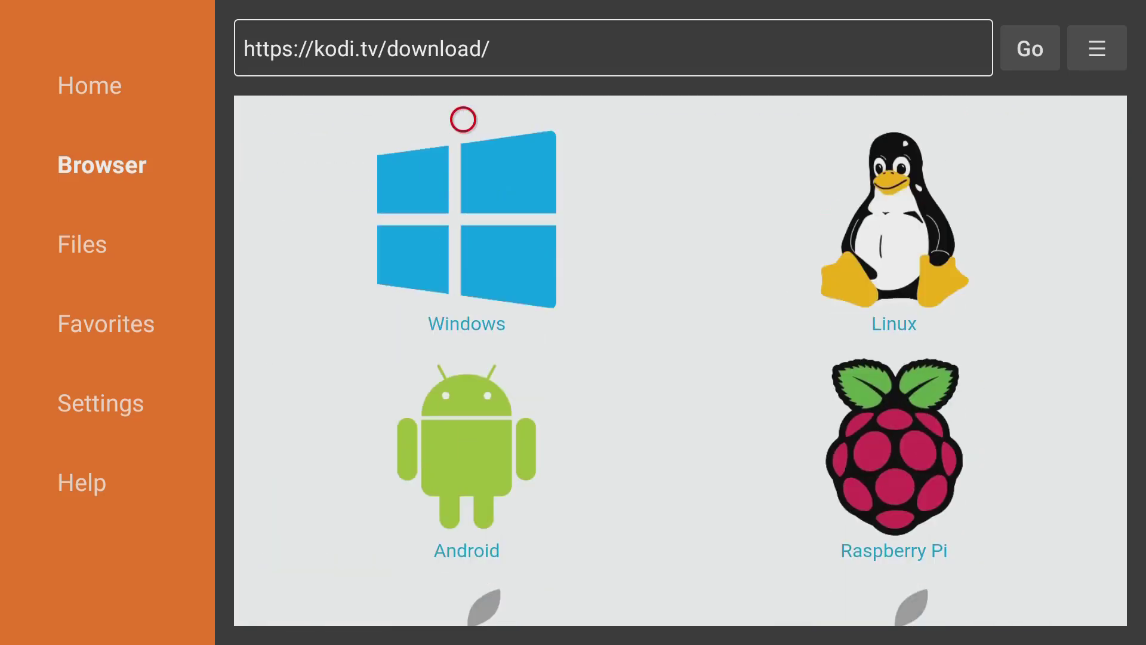
click(463, 438)
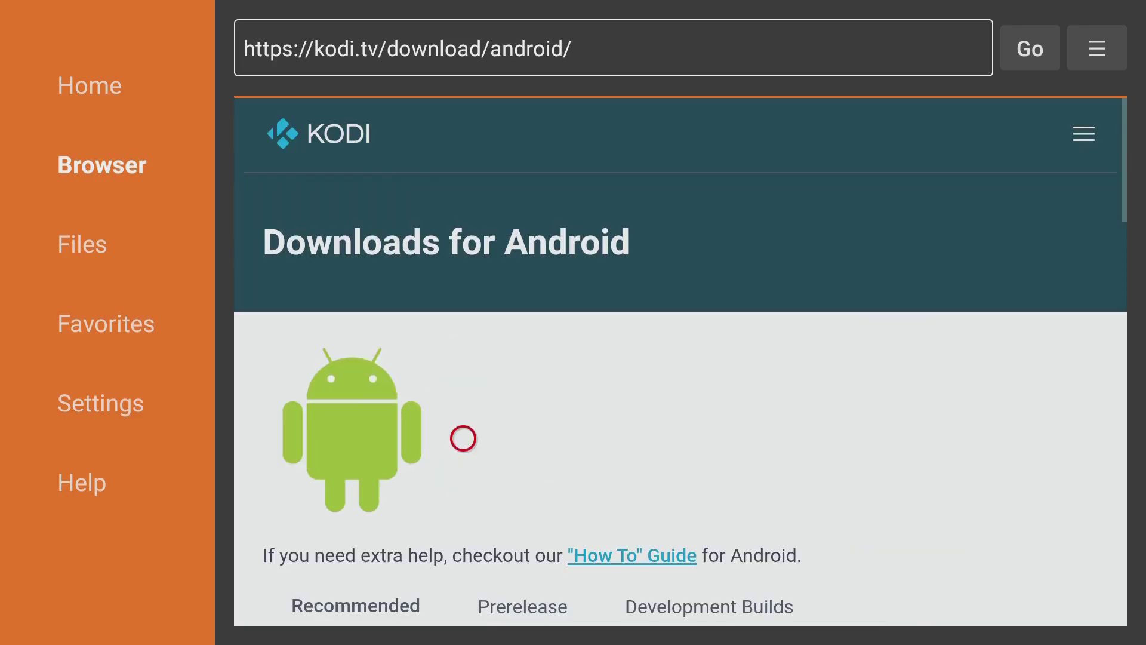
scroll(462, 602, down, 2)
scroll(462, 602, down, 5)
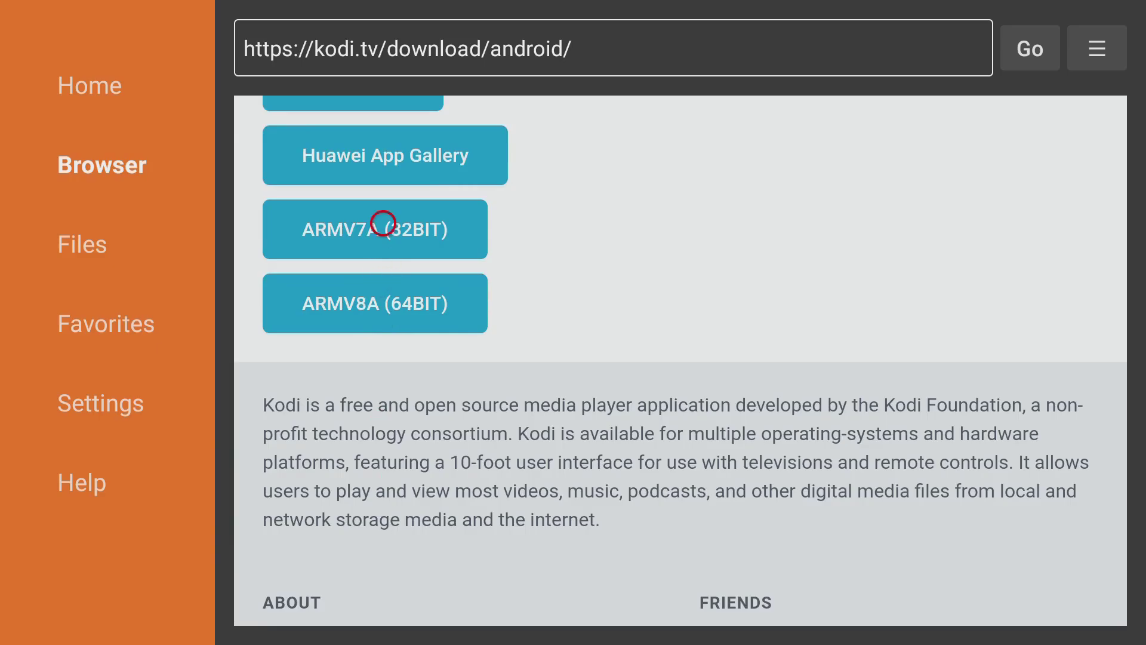
click(382, 223)
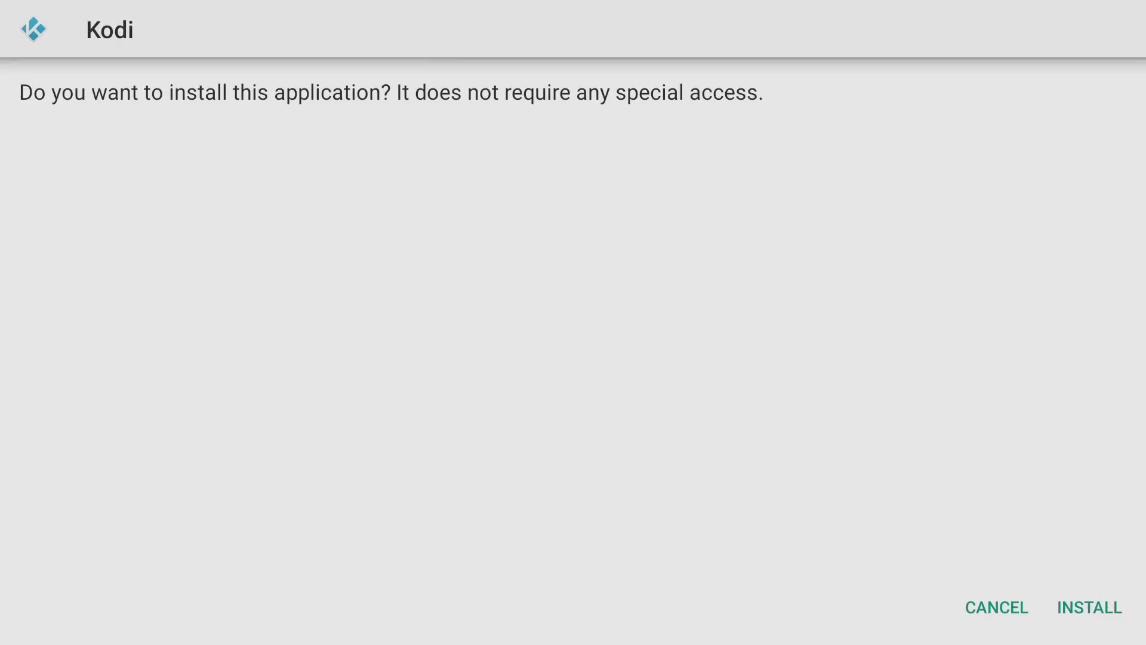
Install the Kodi package, then choose Done once 'App installed' appears
key(Right)
key(Left)
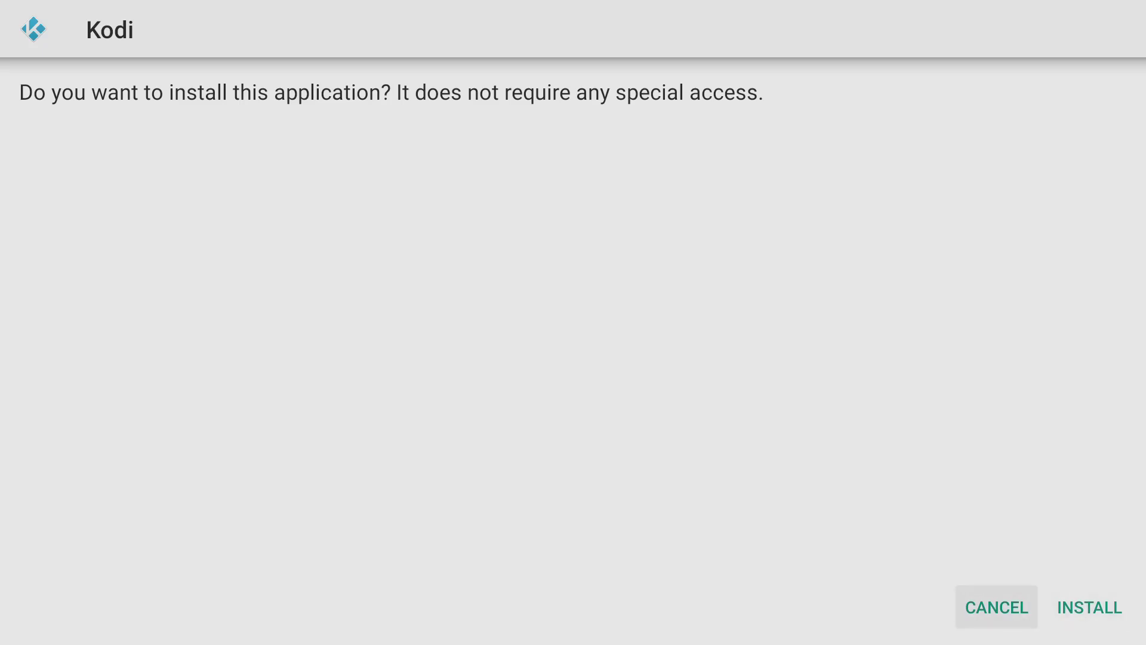
key(Right)
key(Right)
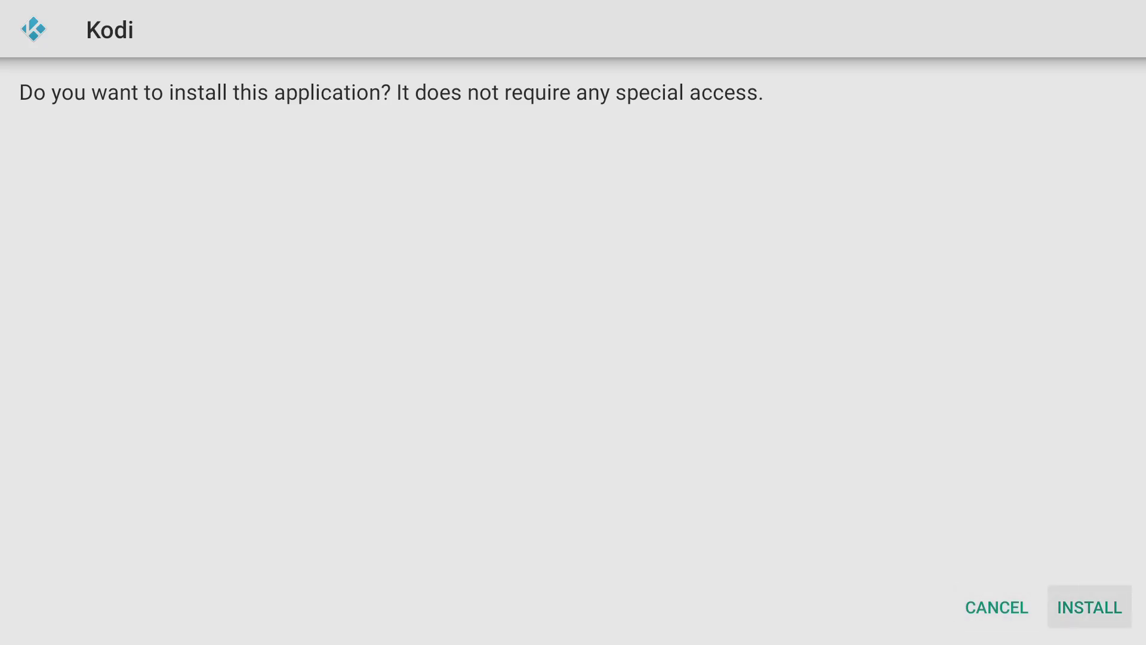
key(Return)
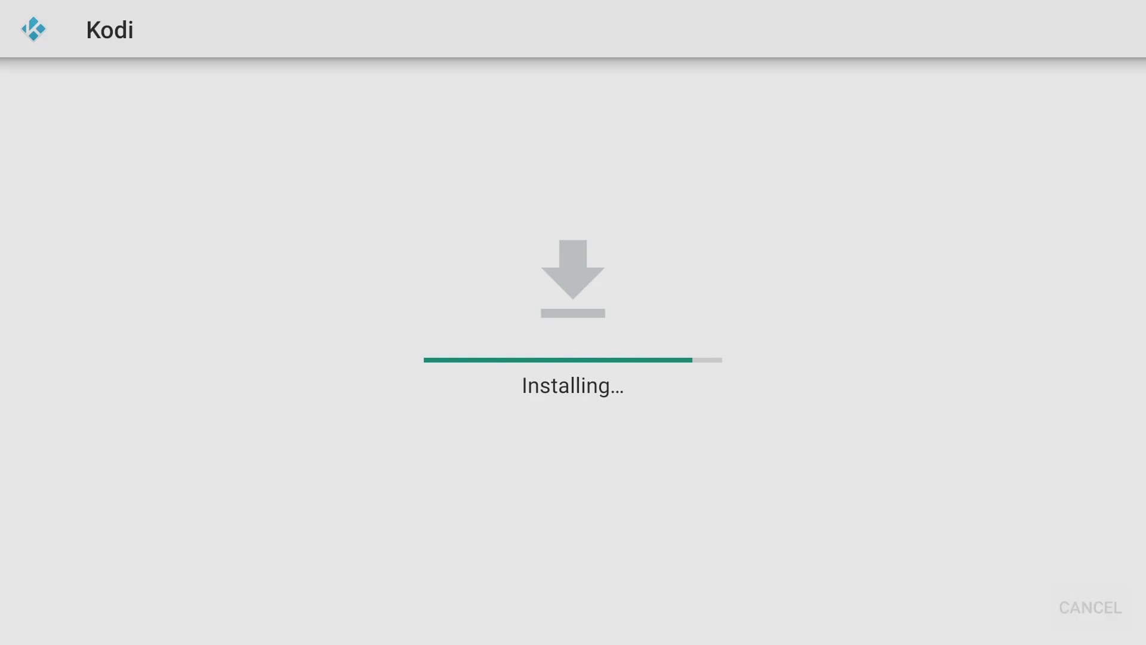
key(Right)
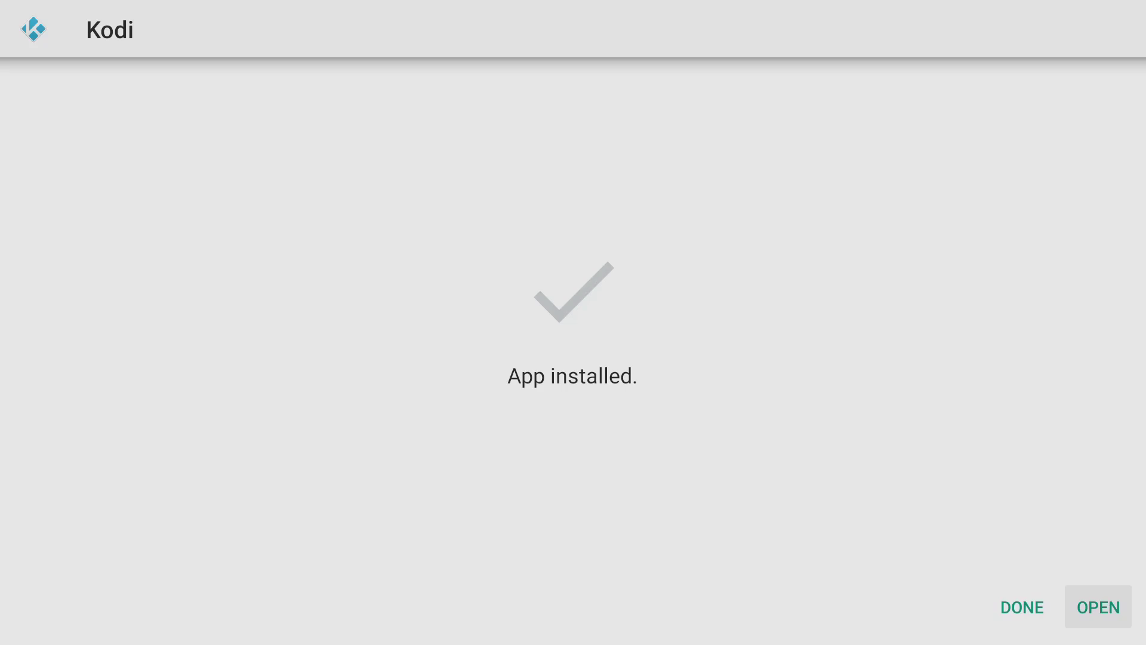
key(Left)
key(Return)
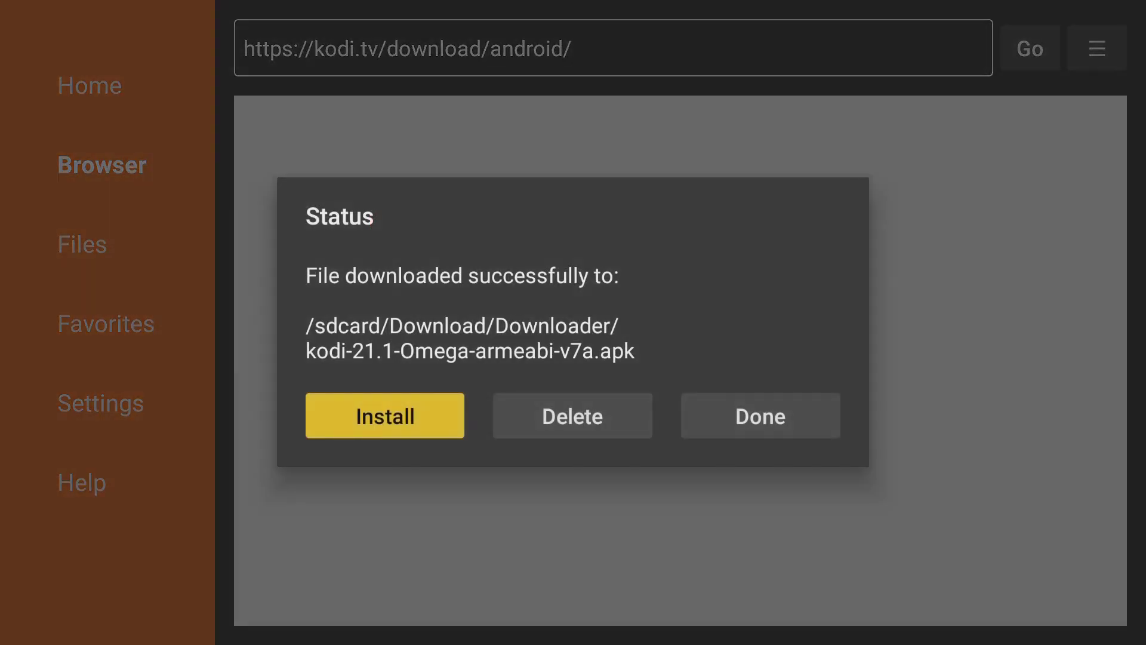
Delete kodi-21.1-Omega-armeabi-v7a.apk and confirm the deletion
key(Right)
key(Right)
key(Left)
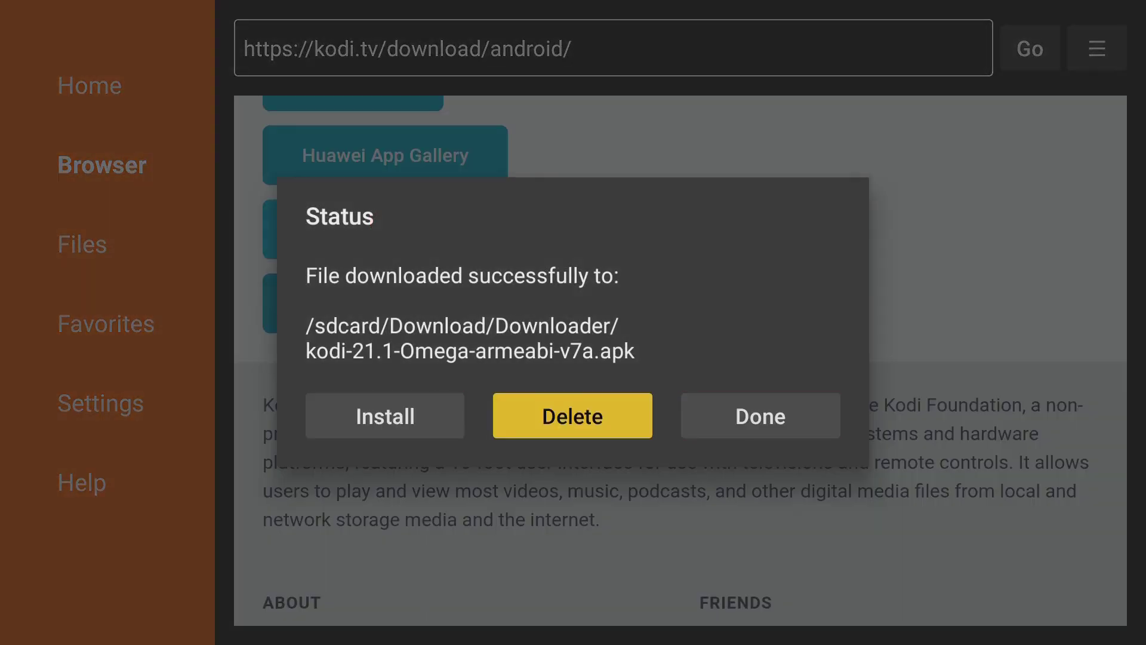
key(Return)
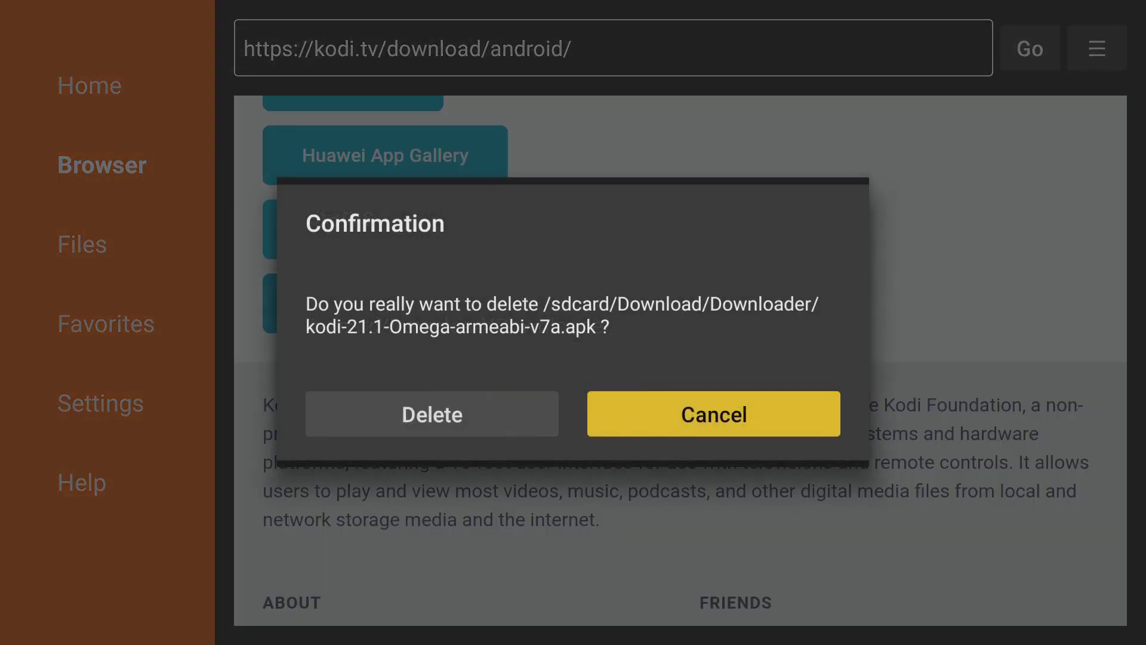
key(Left)
key(Return)
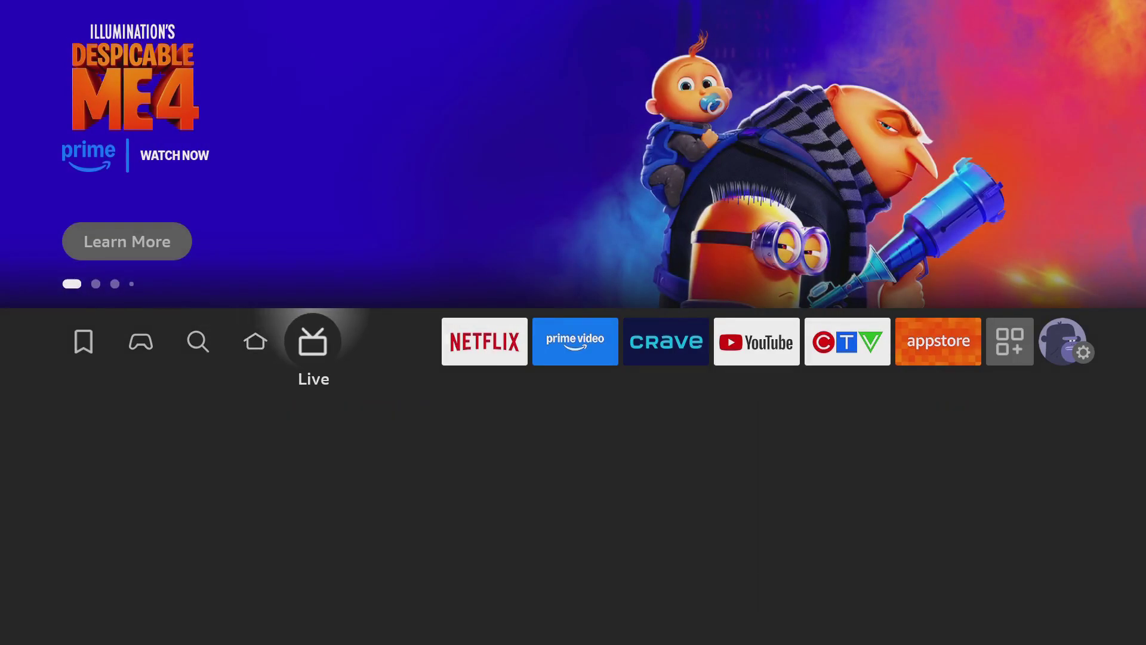
key(Right)
Open Your Apps & Games from the home screen and highlight the Kodi tile
key(Right)
key(Right)
key(Right)
key(Right)
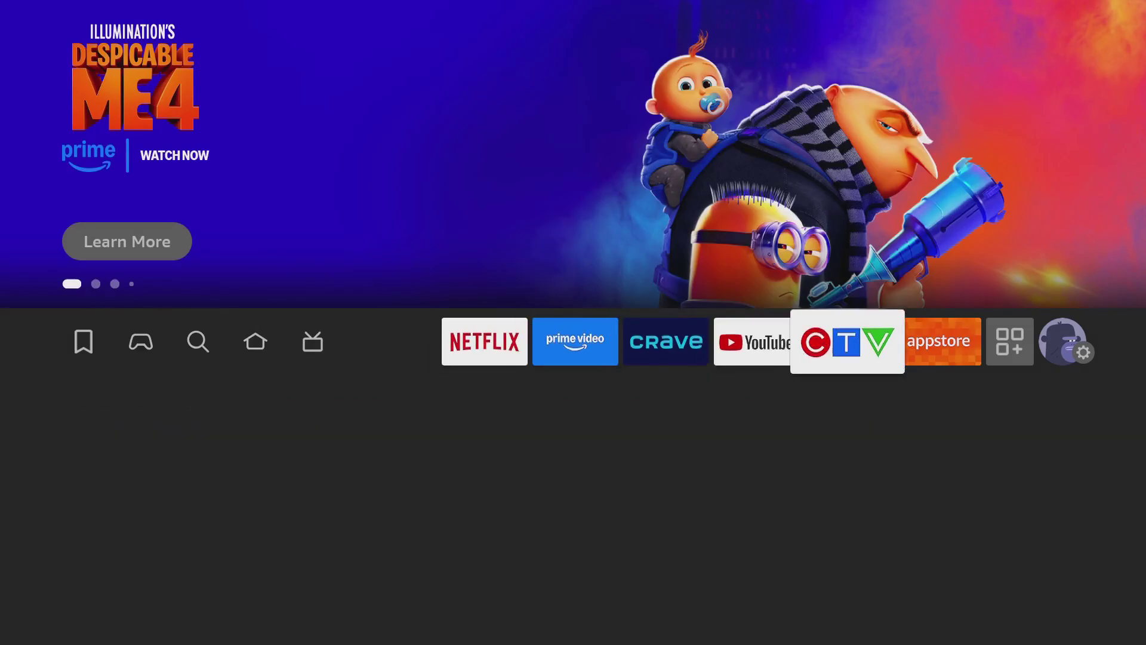
key(Right)
key(Right)
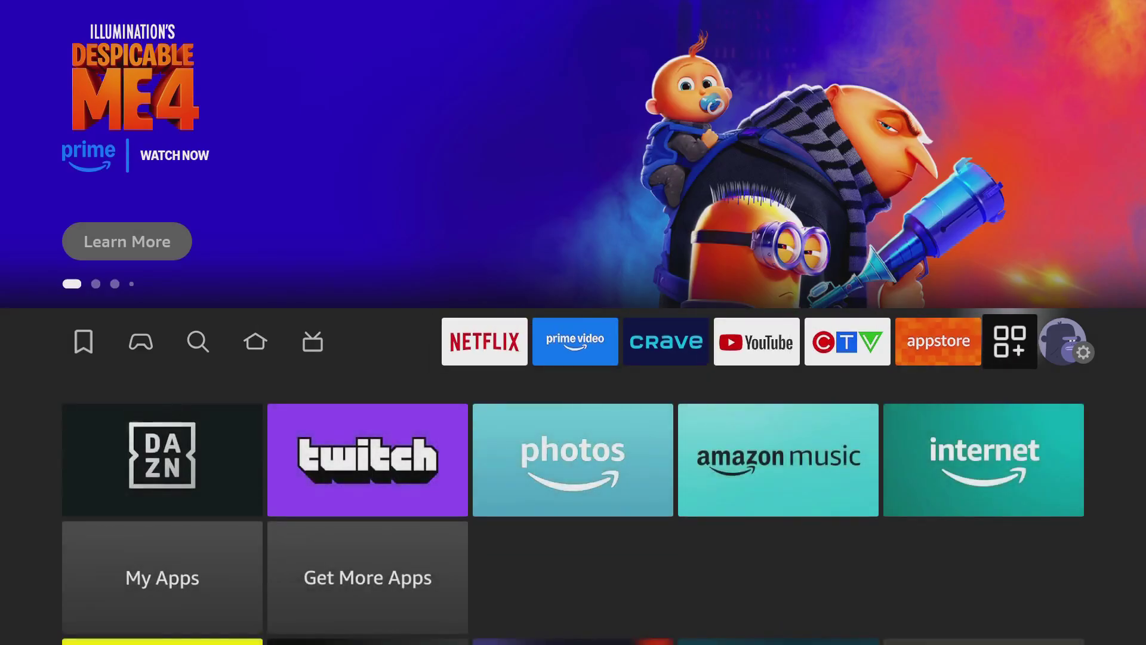
key(Return)
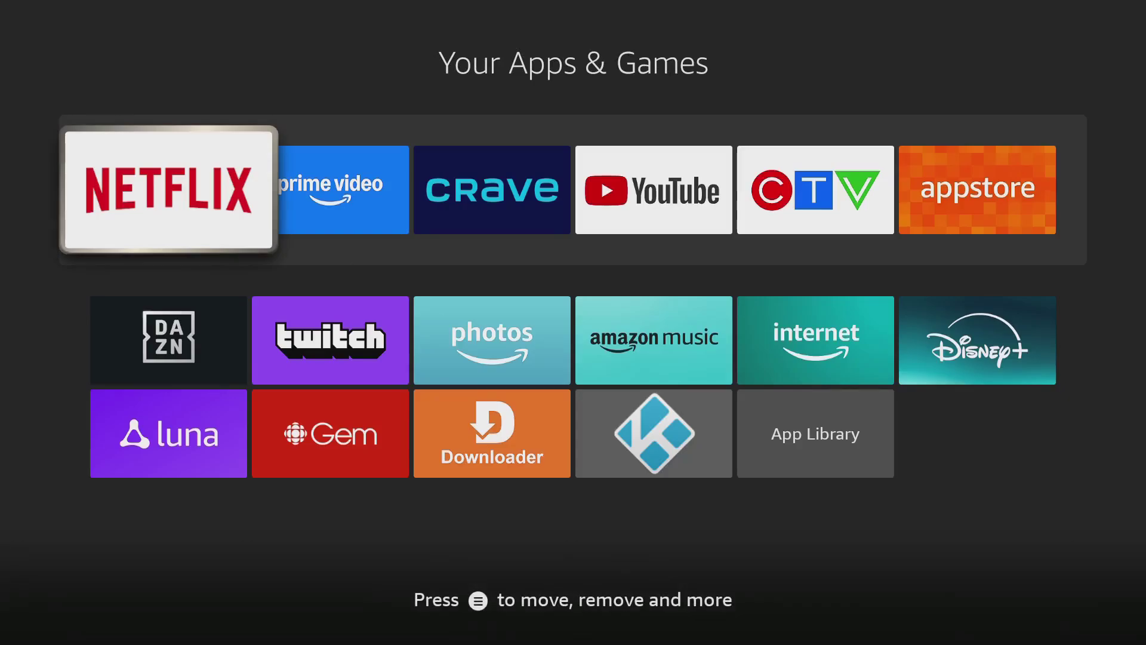
key(Down)
key(Down)
key(Right)
key(Right)
key(Right)
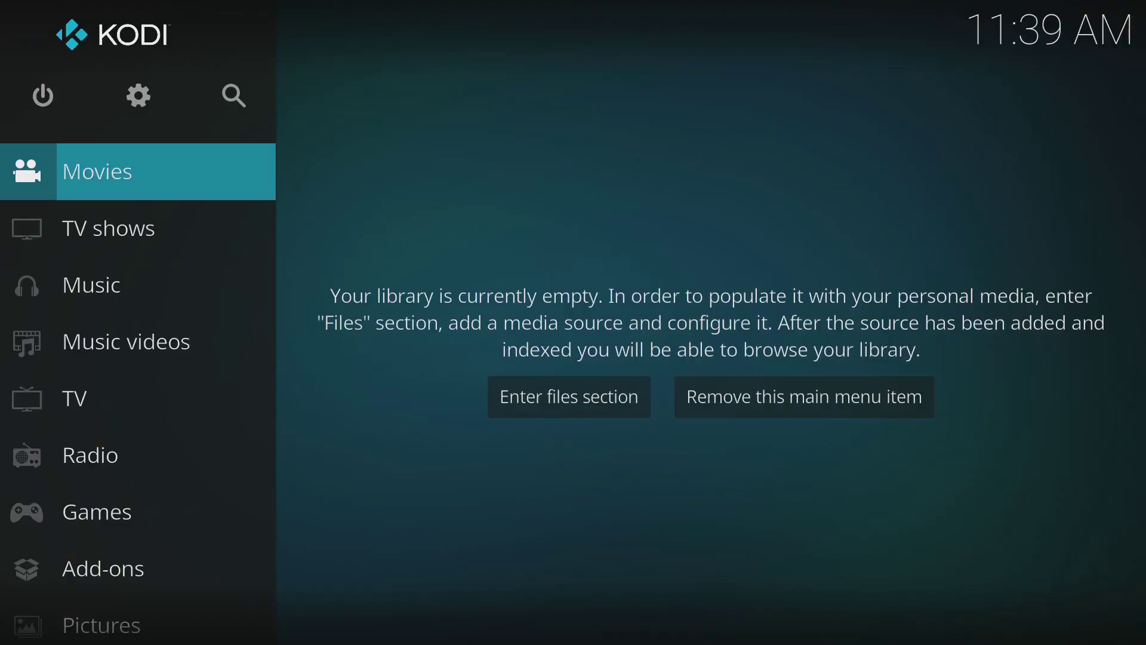
Browse Kodi's main menu down to Music videos and back up to Movies
key(Down)
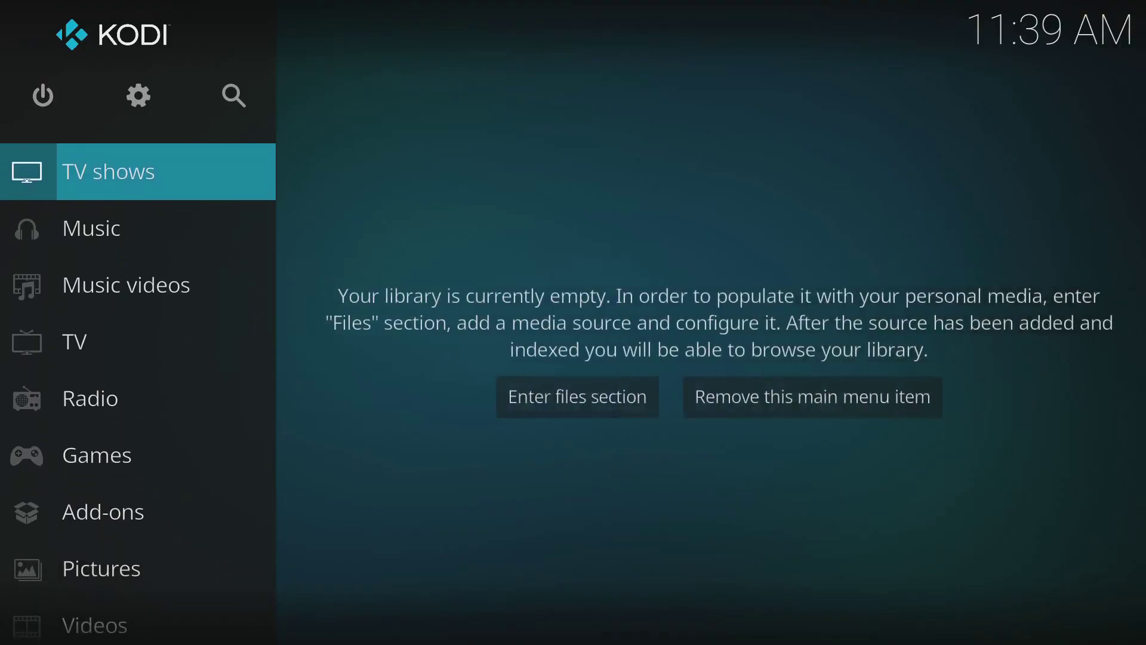
key(Down)
key(Down)
key(Up)
key(Up)
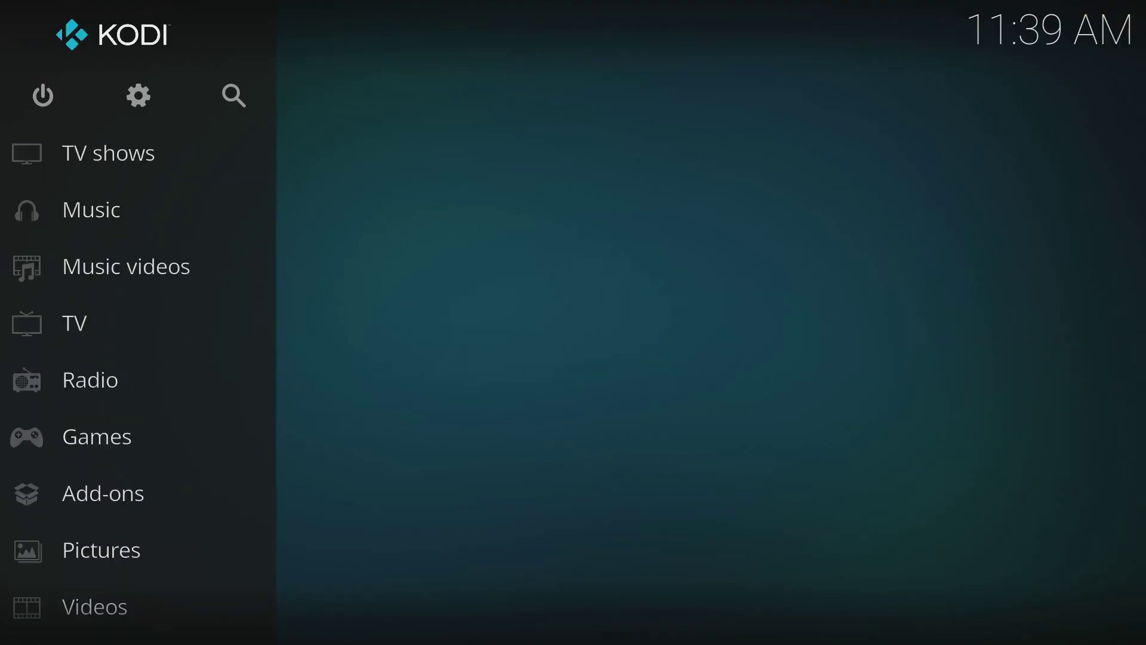
key(Up)
key(Up)
key(Down)
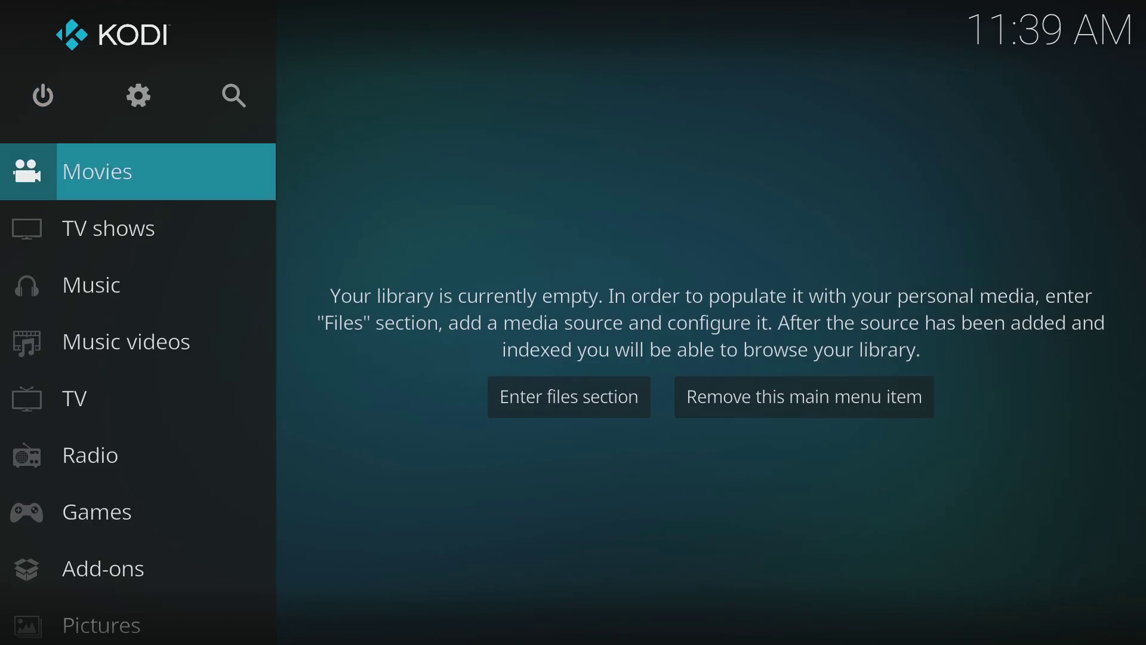